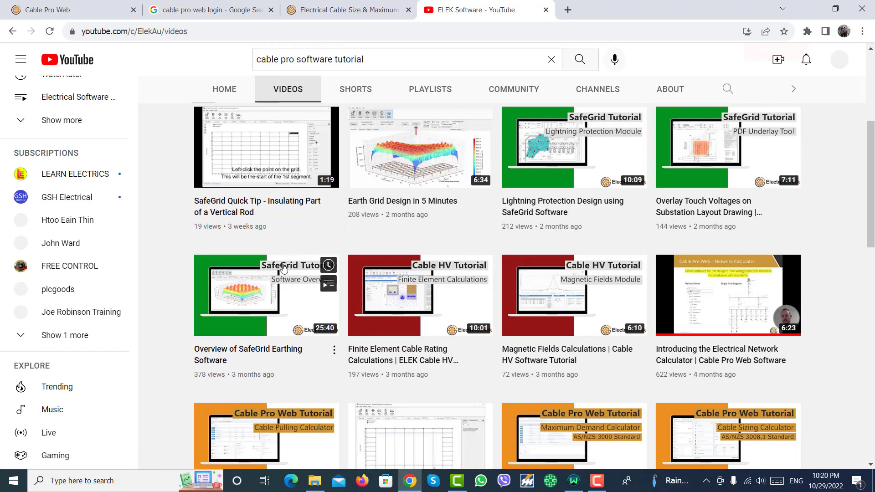
# Browse the ELEK Software channel's uploaded videos for Cable Pro Web tutorials, from the recent uploads to the oldest.
pyautogui.scroll(-1, 283, 269)
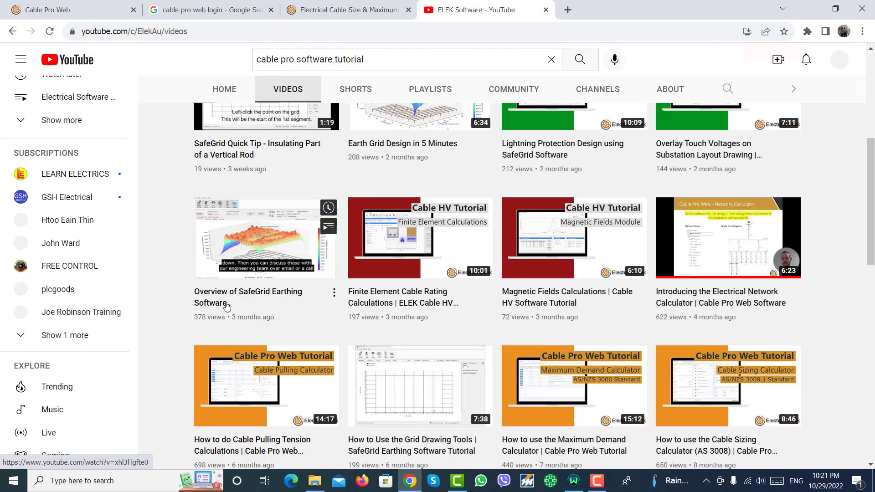
pyautogui.moveTo(397, 258)
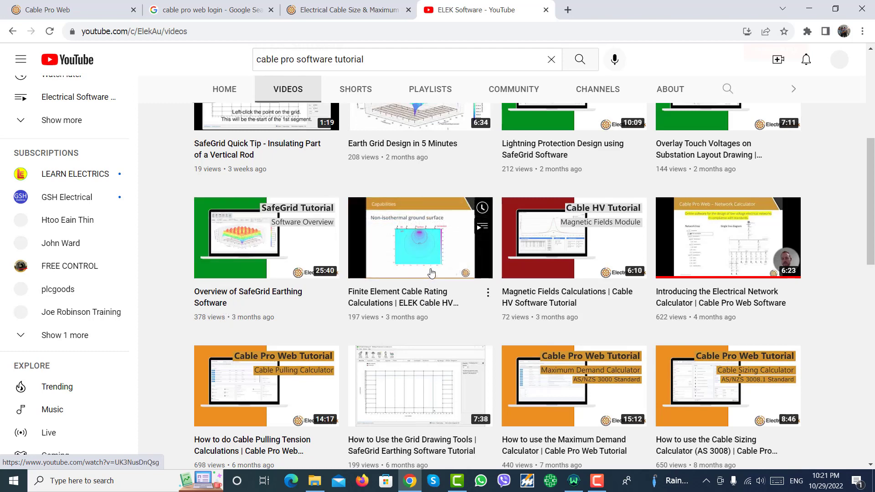
pyautogui.scroll(-2, 433, 272)
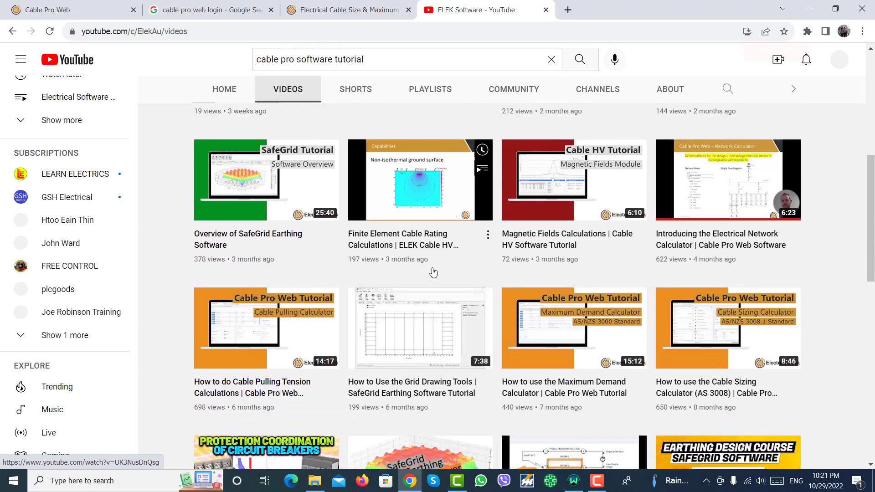
pyautogui.scroll(-2, 449, 237)
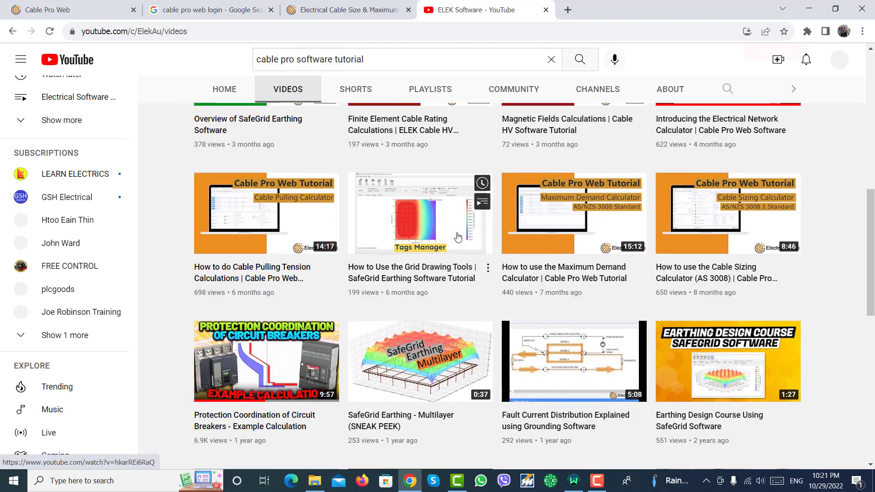
pyautogui.scroll(-5, 458, 237)
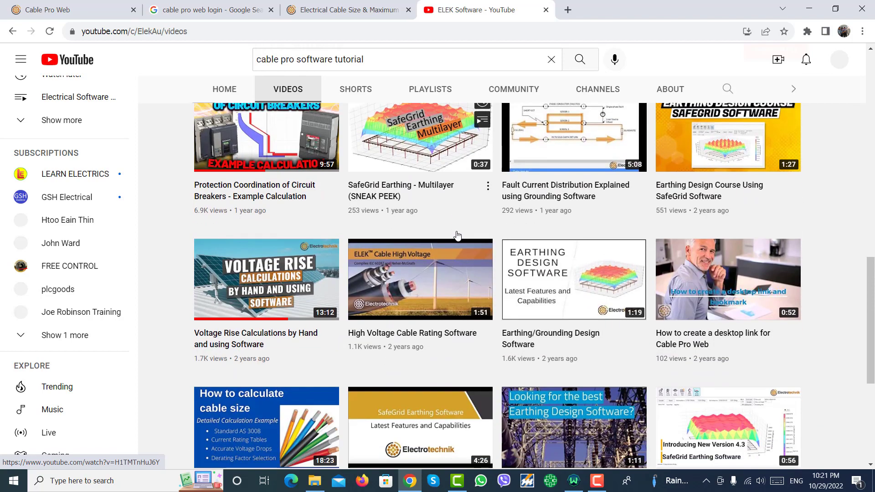
pyautogui.scroll(-1, 457, 235)
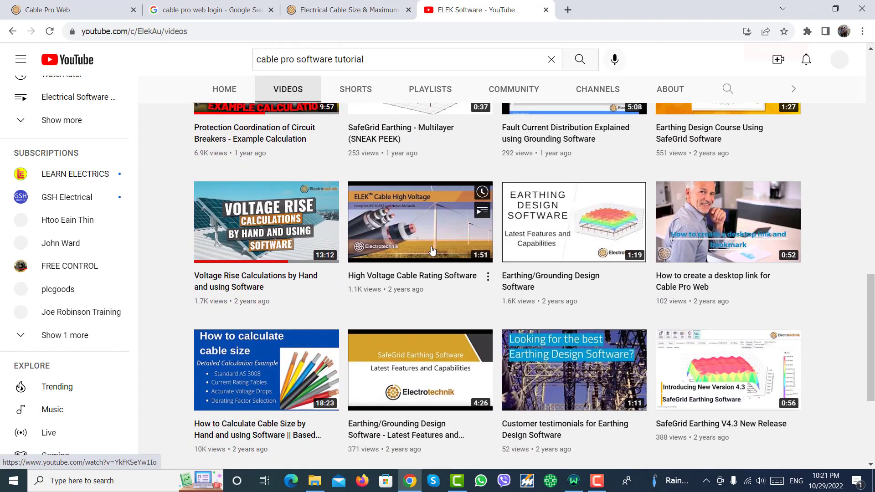
pyautogui.scroll(-3, 432, 250)
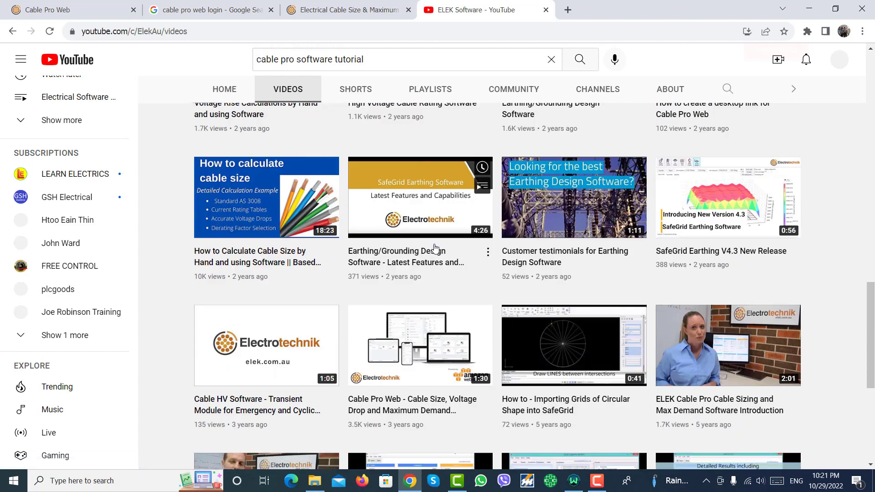
pyautogui.scroll(-2, 437, 251)
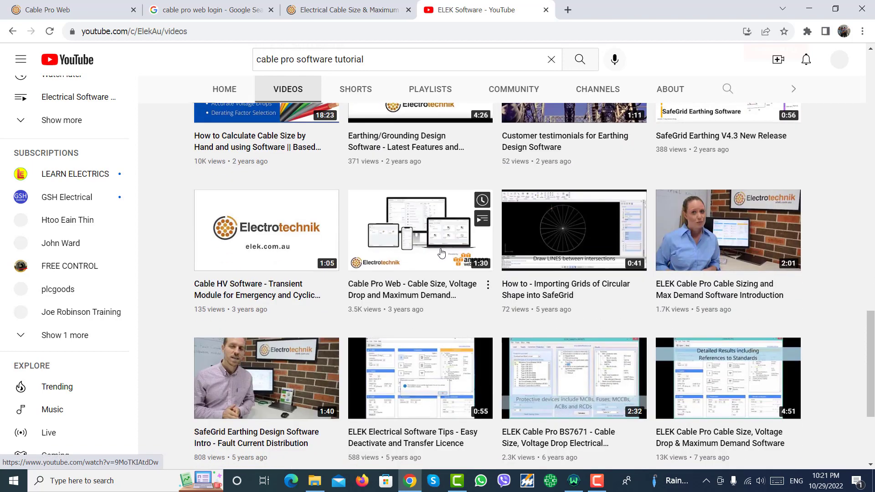
pyautogui.scroll(-3, 441, 253)
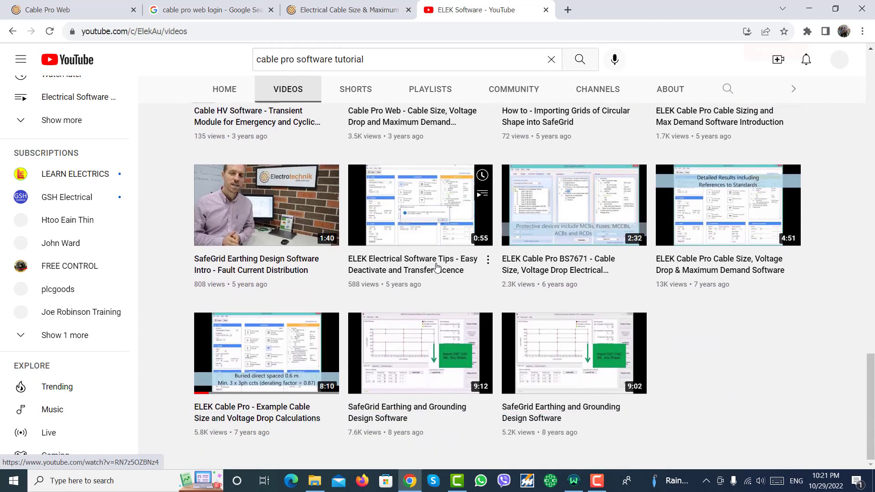
pyautogui.scroll(15, 437, 266)
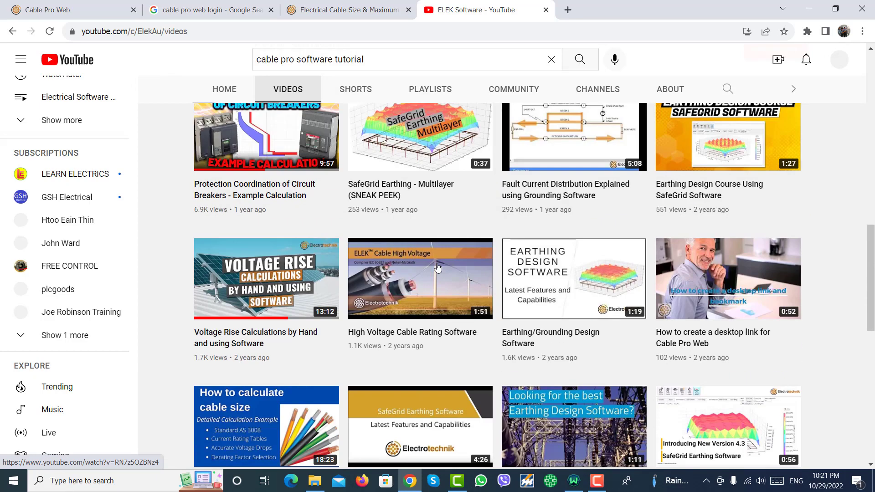
pyautogui.scroll(10, 438, 267)
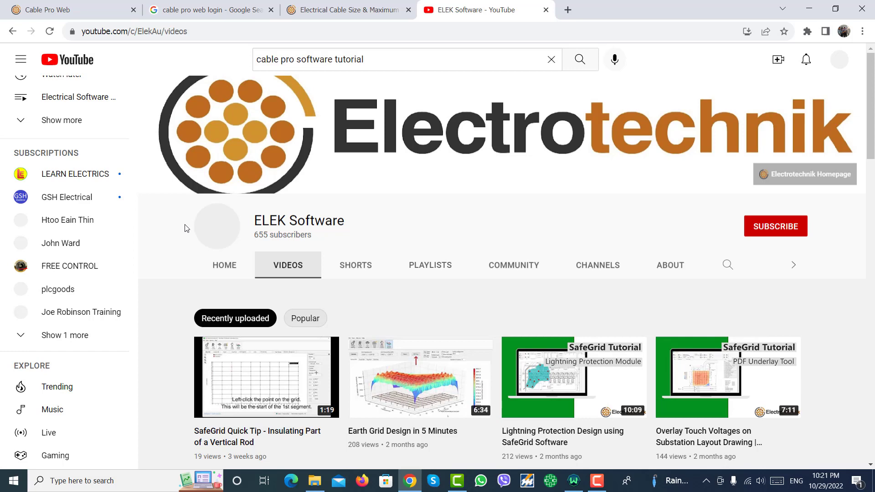
# Switch from the YouTube channel to the Trial cable calculation in Cable Pro Web.
pyautogui.click(317, 7)
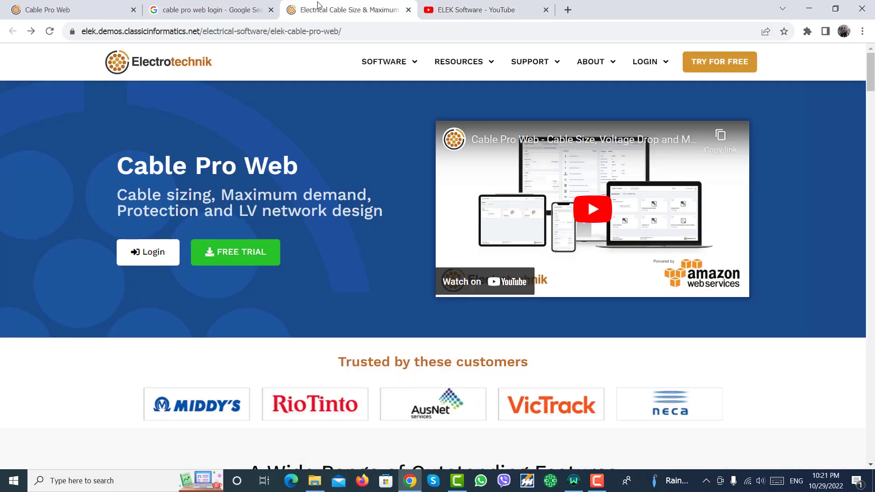
pyautogui.click(262, 5)
pyautogui.click(344, 6)
pyautogui.click(221, 4)
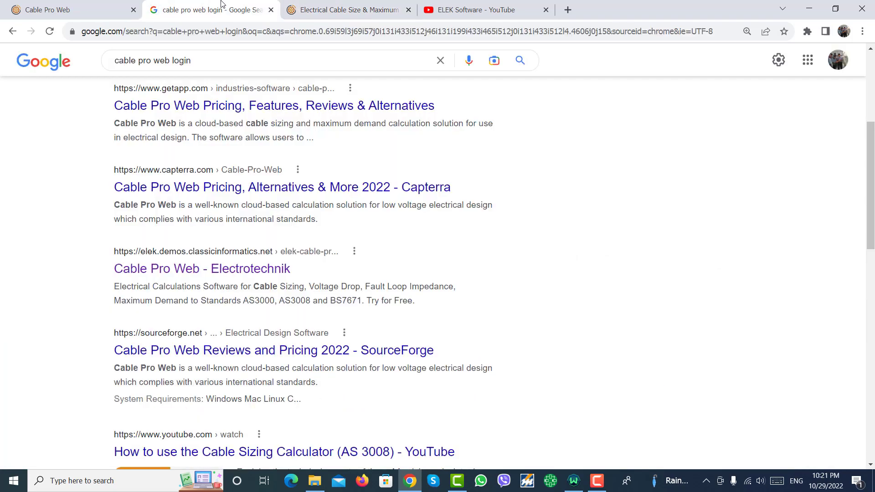
pyautogui.click(101, 6)
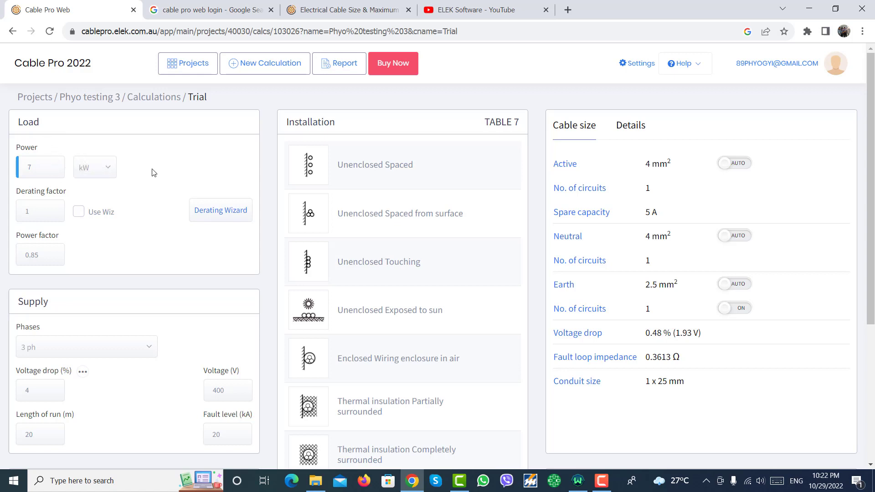
# Review the load power entry and its available units without changing them.
pyautogui.click(50, 171)
pyautogui.click(106, 172)
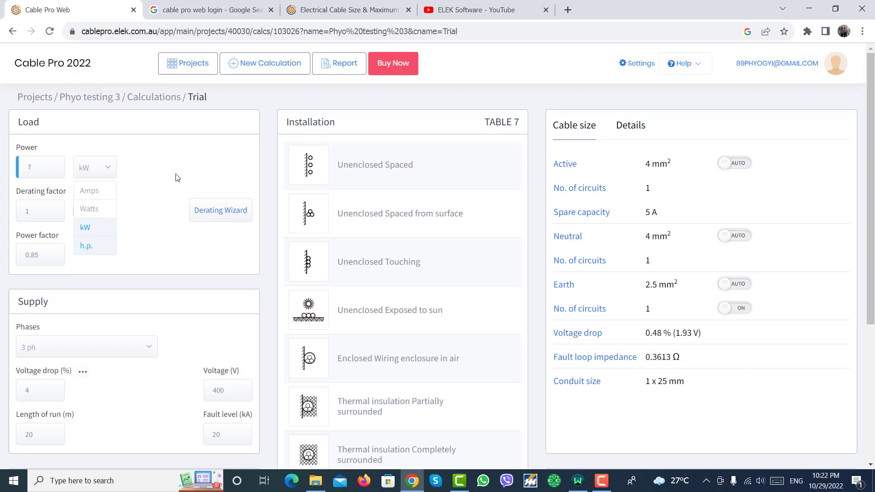
pyautogui.click(176, 151)
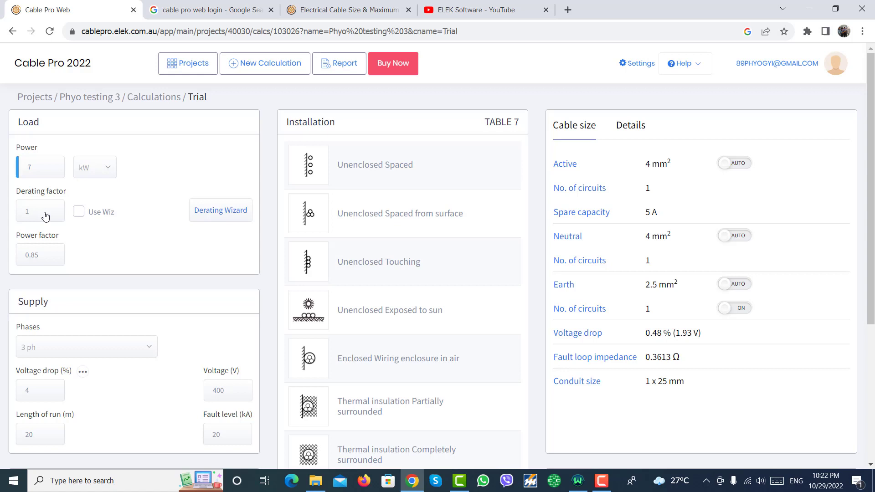
# Open the Derating Wizard and review the choices for the number of buried circuit groups.
pyautogui.click(219, 217)
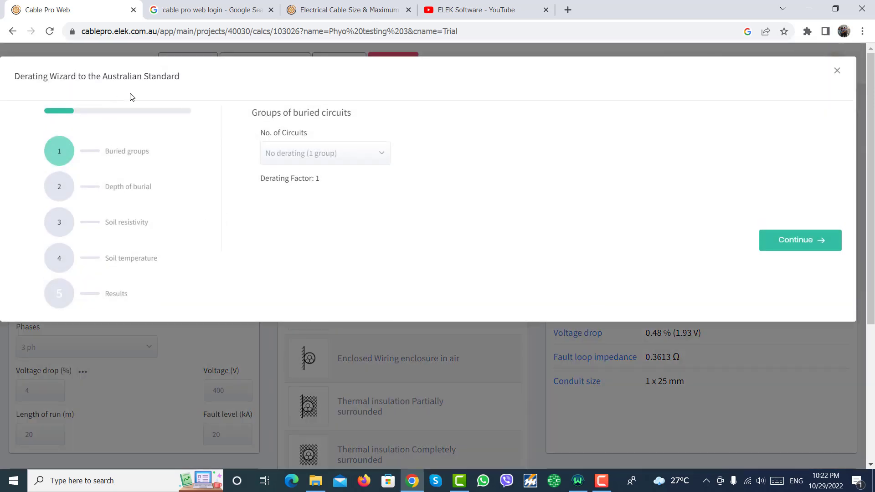
pyautogui.click(333, 163)
pyautogui.click(339, 156)
pyautogui.click(338, 158)
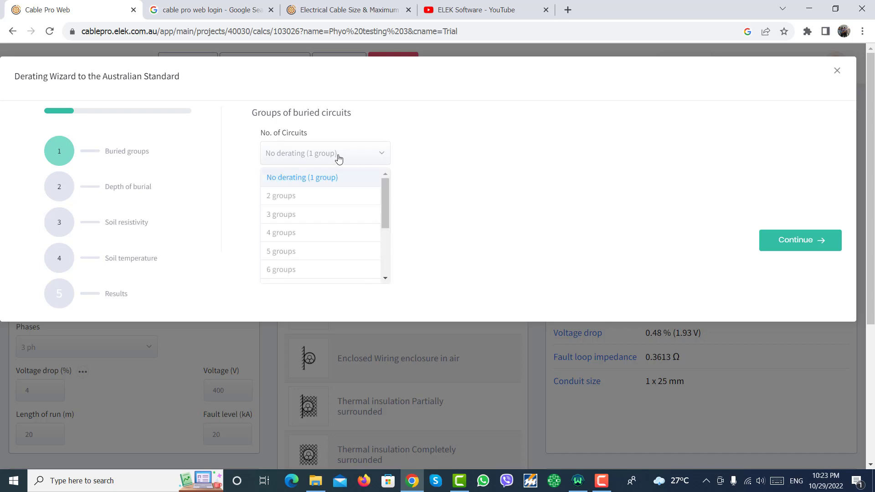
pyautogui.click(216, 176)
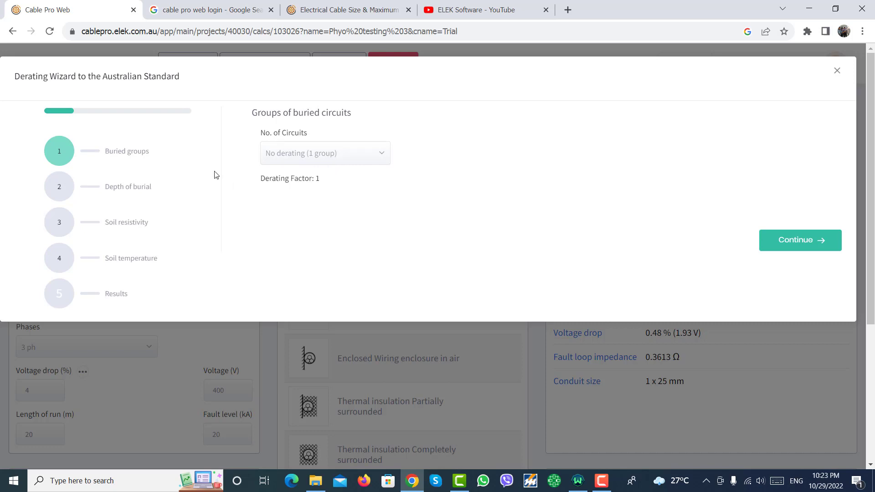
# Go through the wizard's burial depth, soil resistivity and soil temperature stages with standard values, review the derating results, and close it.
pyautogui.click(797, 241)
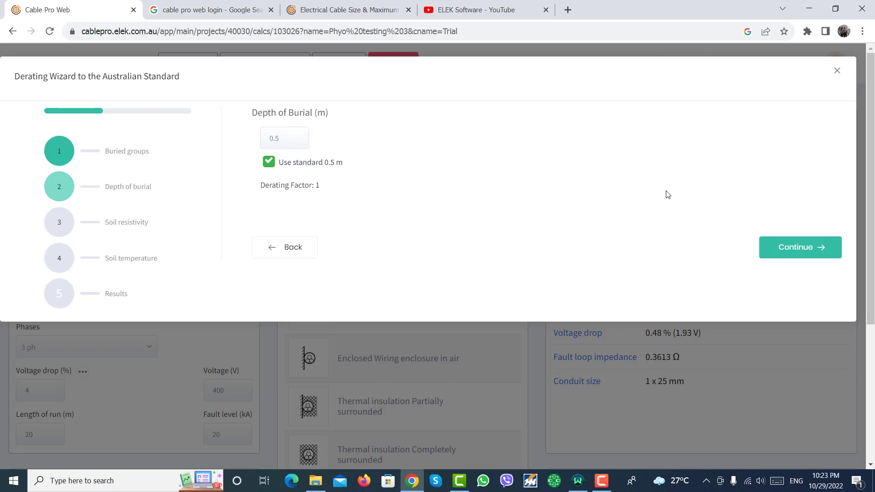
pyautogui.click(784, 252)
pyautogui.click(784, 250)
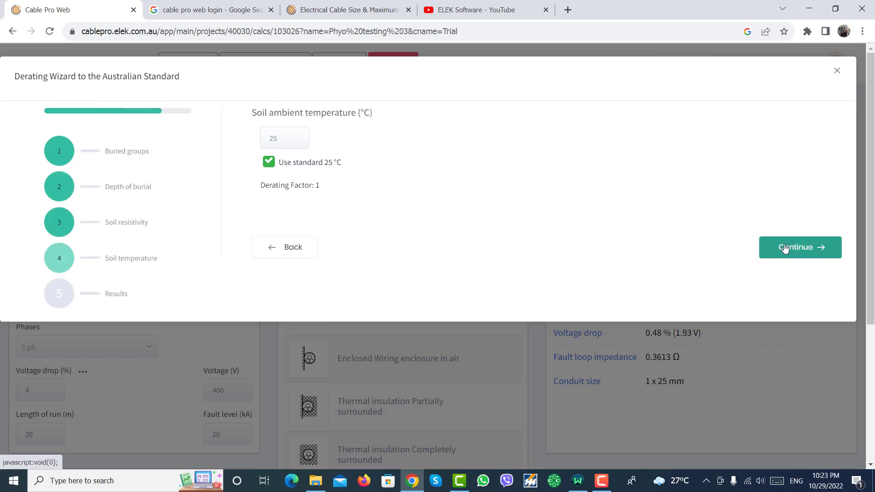
pyautogui.click(784, 248)
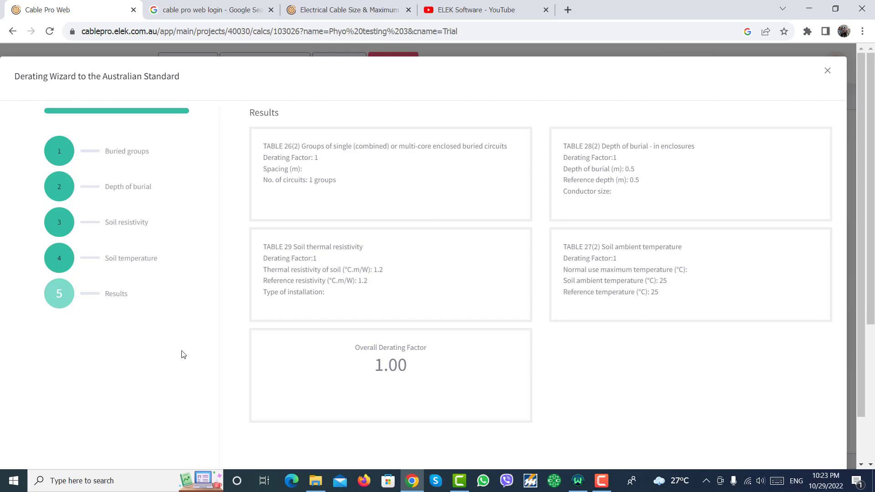
pyautogui.click(828, 71)
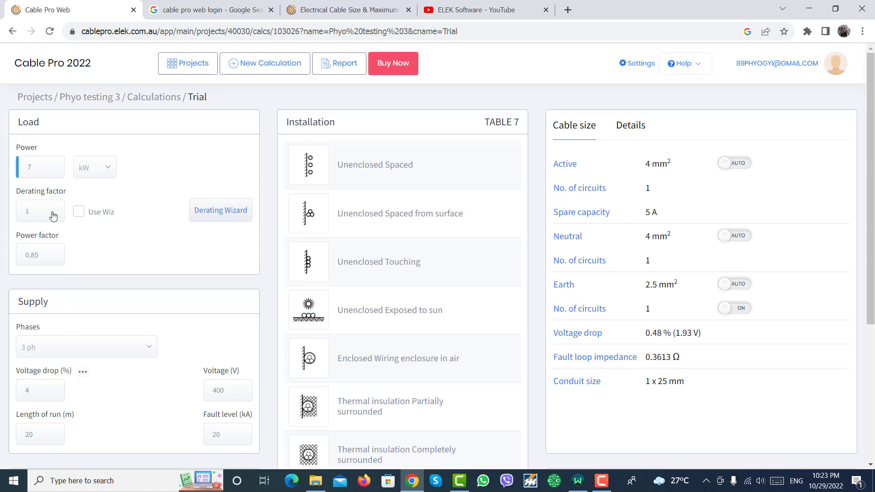
# Set the load's power factor to 0.8.
pyautogui.click(43, 259)
pyautogui.click(78, 263)
pyautogui.click(51, 259)
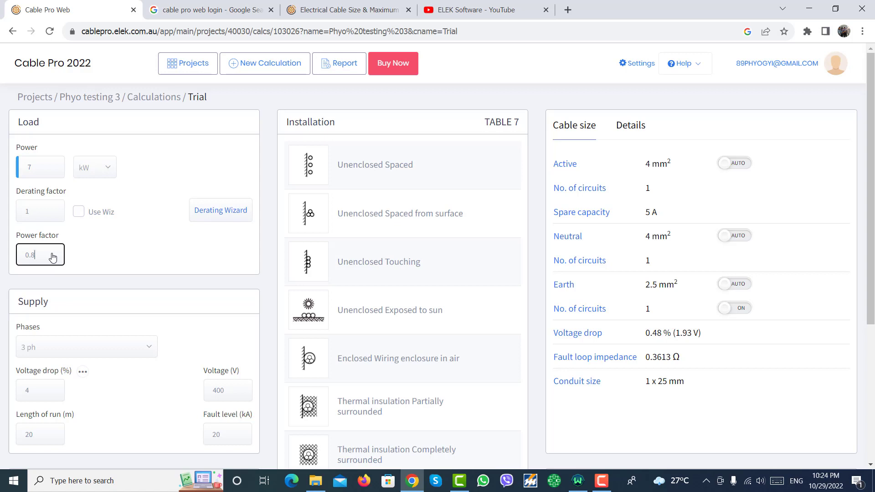
pyautogui.click(156, 280)
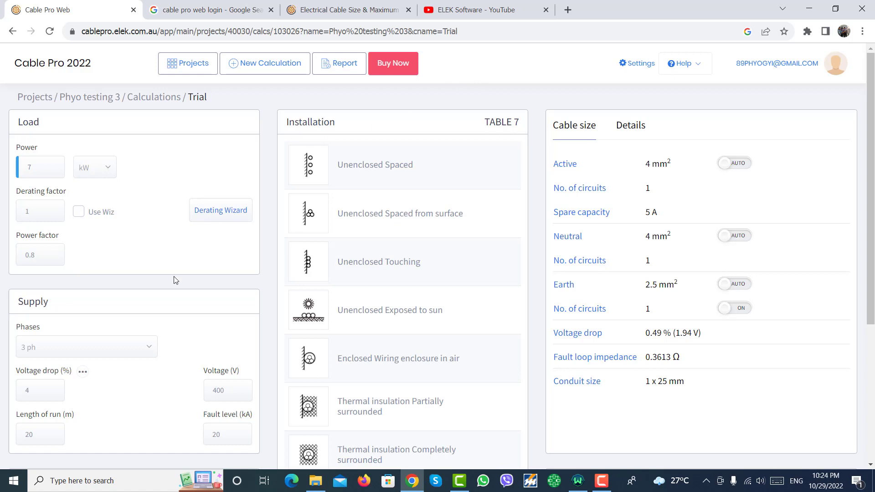
# Review the supply settings, including the available phase options and the voltage entry, without changing them.
pyautogui.scroll(-1, 67, 284)
pyautogui.click(88, 292)
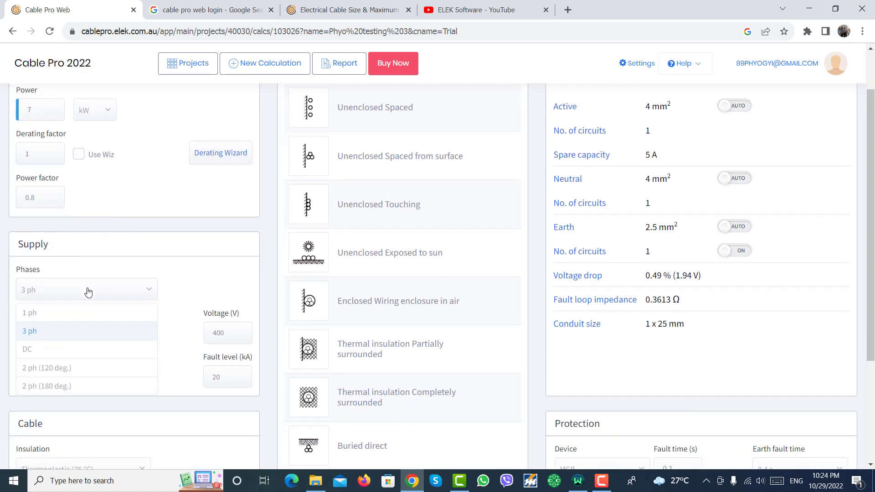
pyautogui.click(120, 271)
pyautogui.scroll(-1, 163, 298)
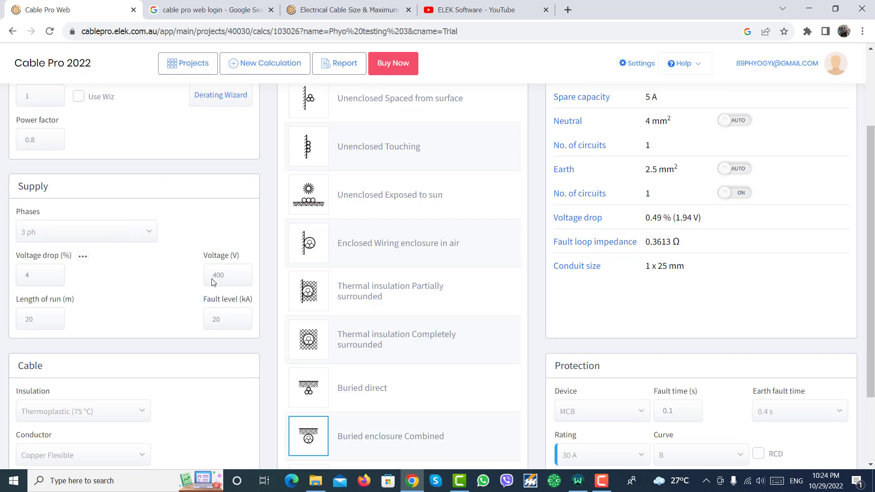
pyautogui.click(228, 285)
pyautogui.scroll(-1, 41, 330)
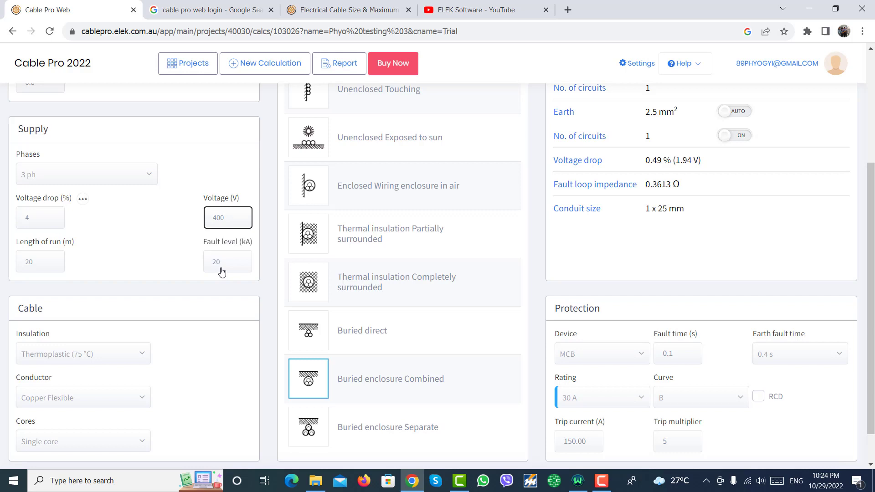
pyautogui.scroll(-1, 153, 276)
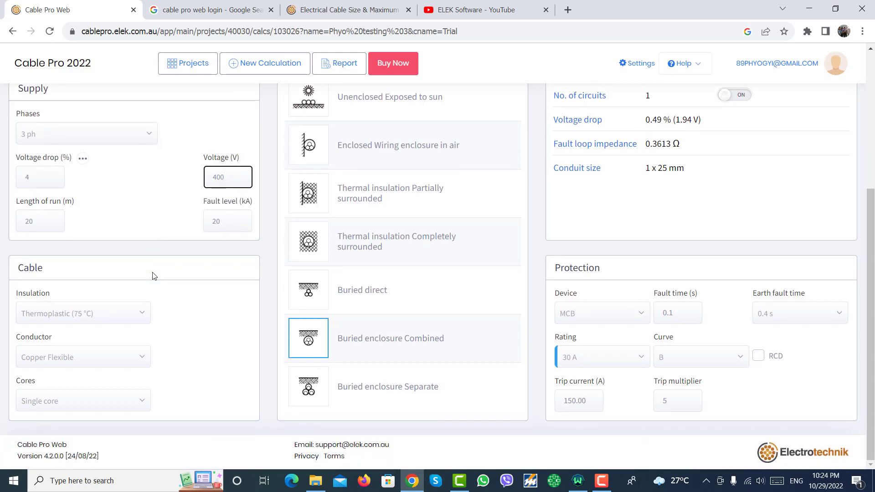
# Review the available cable insulation types while keeping Thermoplastic (75 °C).
pyautogui.click(131, 318)
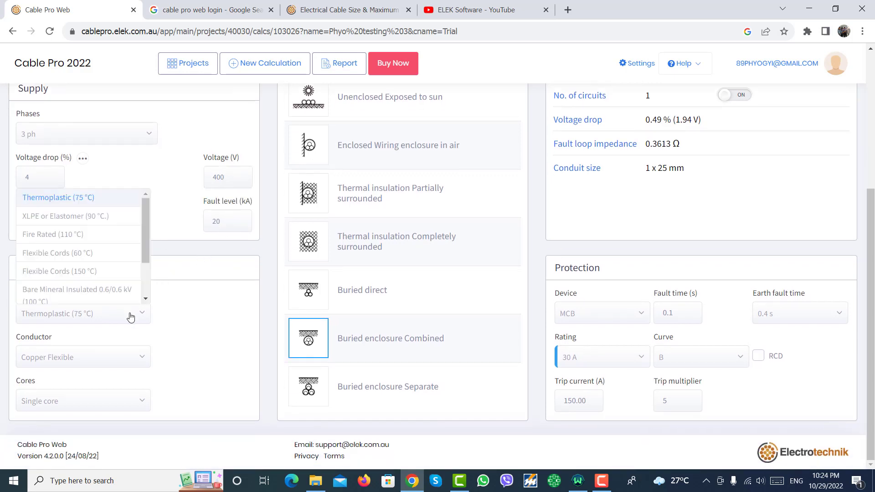
pyautogui.click(131, 318)
pyautogui.click(124, 314)
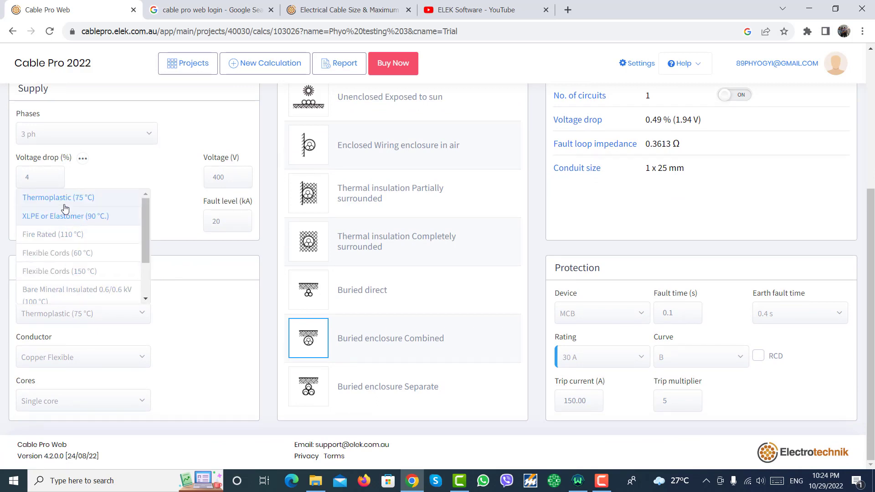
pyautogui.click(179, 230)
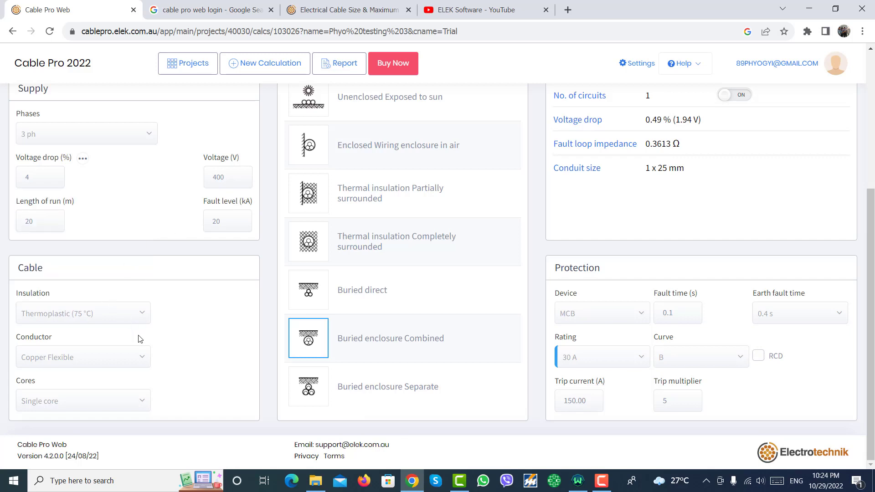
# Set the cable conductor to Copper Solid/Stranded and check the cores setting, leaving it at Single core.
pyautogui.click(133, 356)
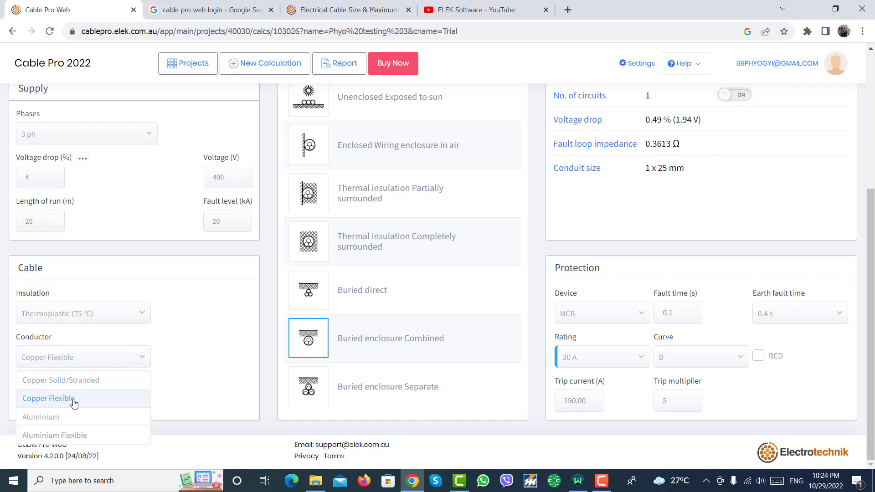
pyautogui.click(58, 385)
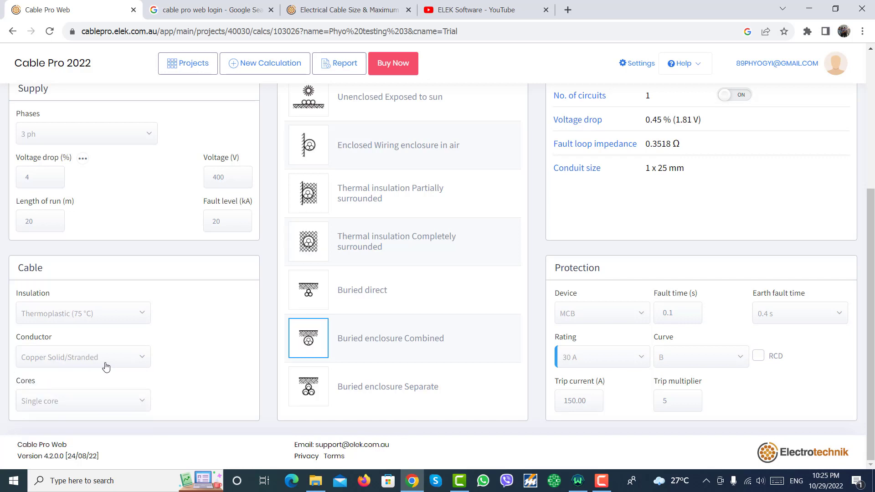
pyautogui.click(132, 409)
pyautogui.click(133, 409)
pyautogui.scroll(1, 68, 217)
pyautogui.scroll(2, 67, 216)
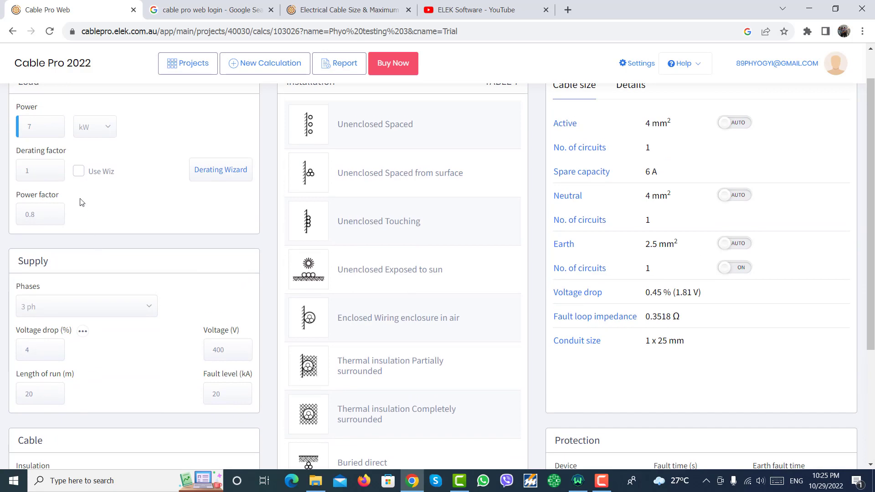
# Review the available installation methods, from Unenclosed Spaced through to Buried enclosure Separate.
pyautogui.scroll(1, 123, 206)
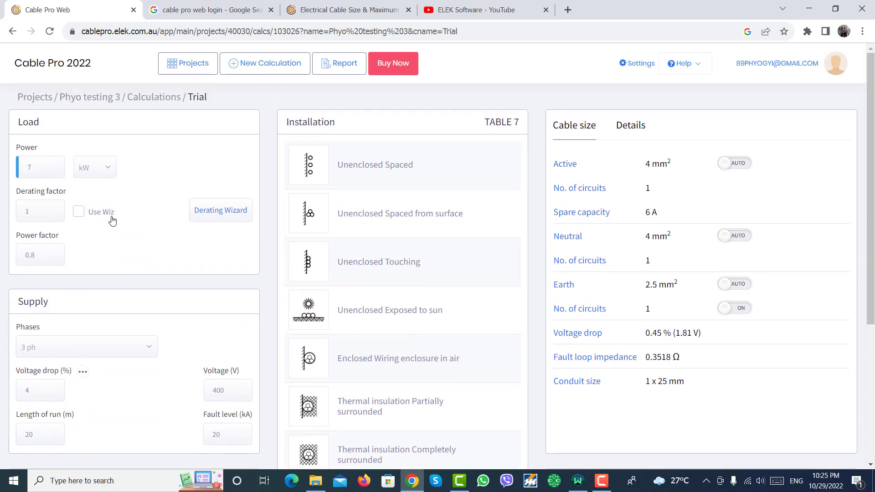
pyautogui.scroll(-4, 113, 221)
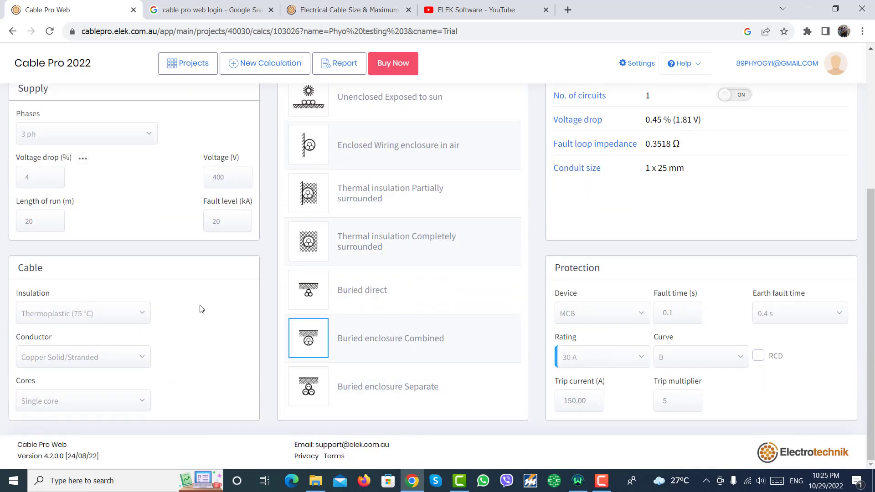
pyautogui.click(469, 244)
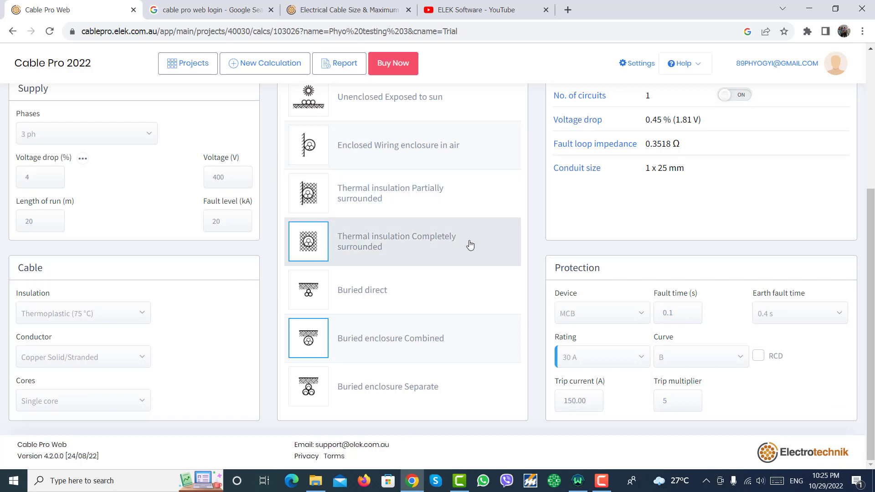
pyautogui.scroll(2, 467, 260)
pyautogui.scroll(1, 464, 264)
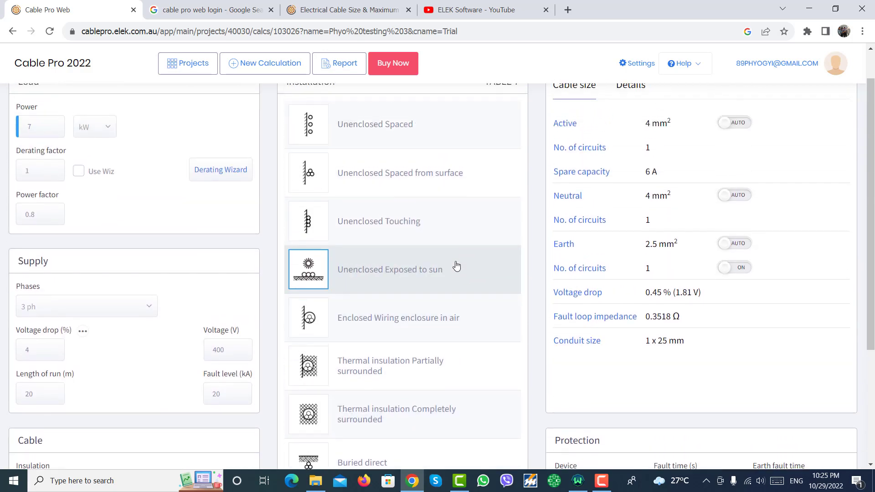
pyautogui.scroll(1, 426, 228)
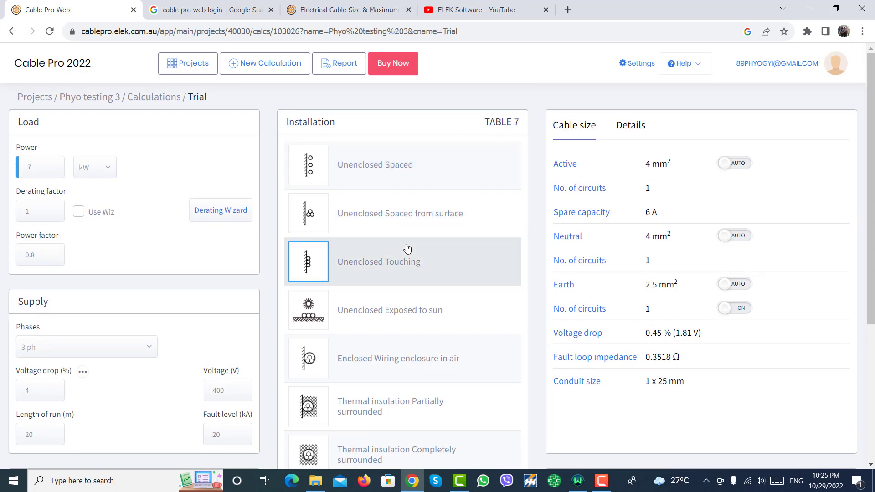
pyautogui.scroll(-5, 406, 272)
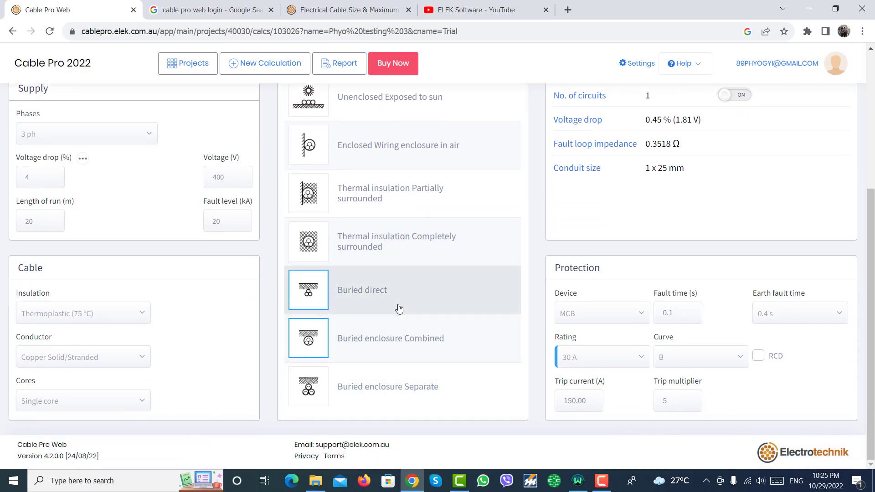
pyautogui.scroll(5, 398, 309)
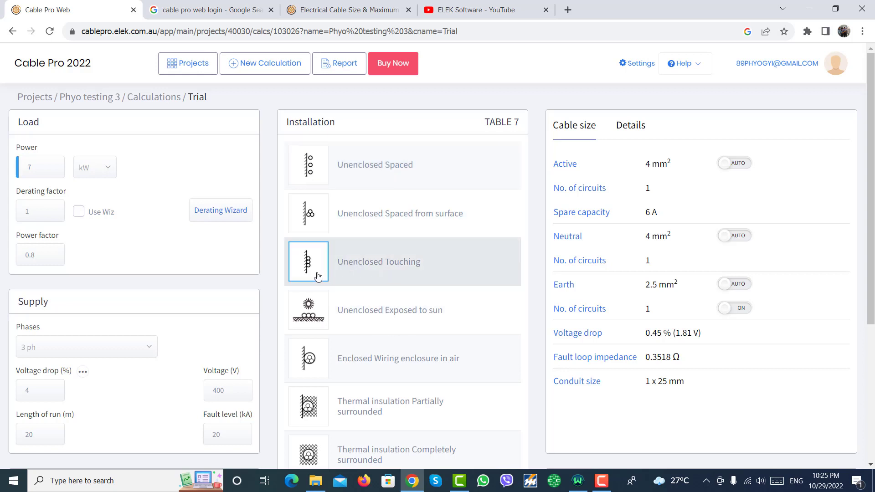
pyautogui.scroll(-3, 346, 292)
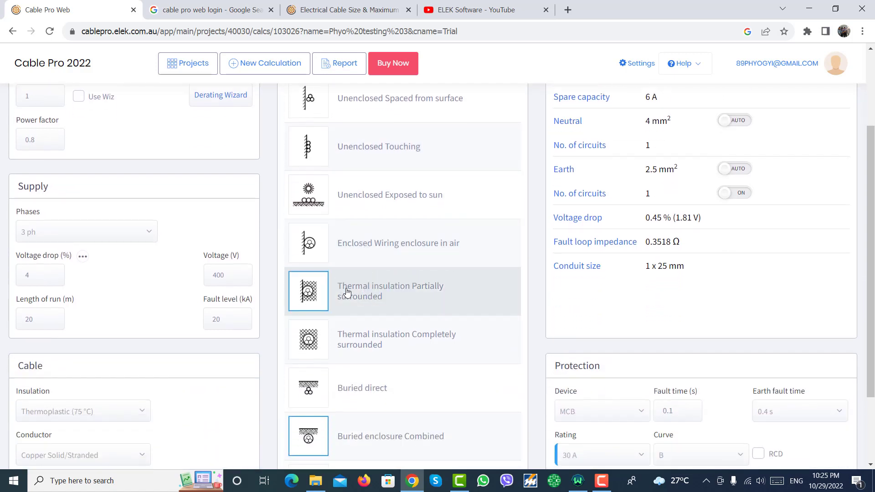
pyautogui.scroll(-1, 373, 302)
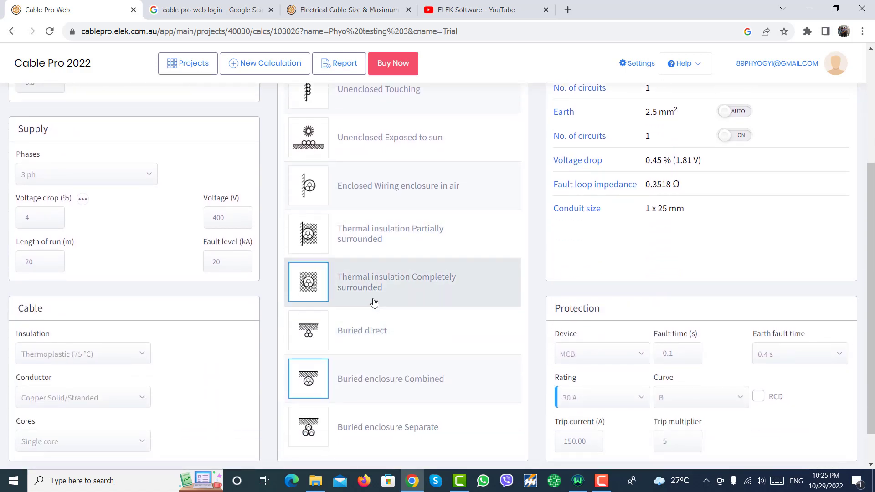
pyautogui.scroll(-1, 374, 302)
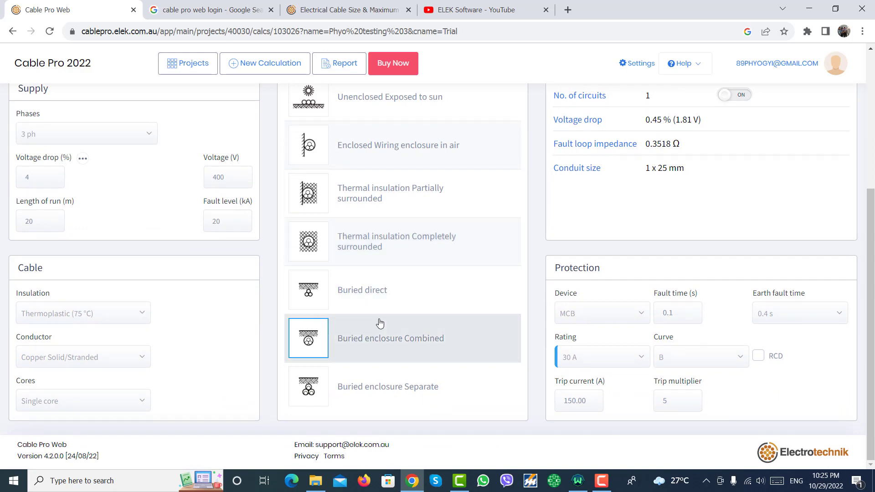
# Review the calculated cable size results and the protection settings.
pyautogui.scroll(4, 385, 319)
pyautogui.scroll(1, 387, 327)
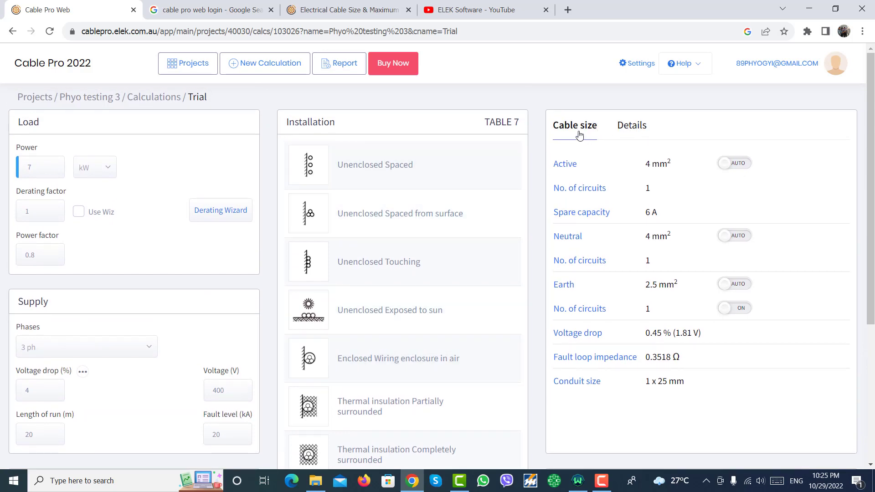
pyautogui.scroll(-5, 636, 137)
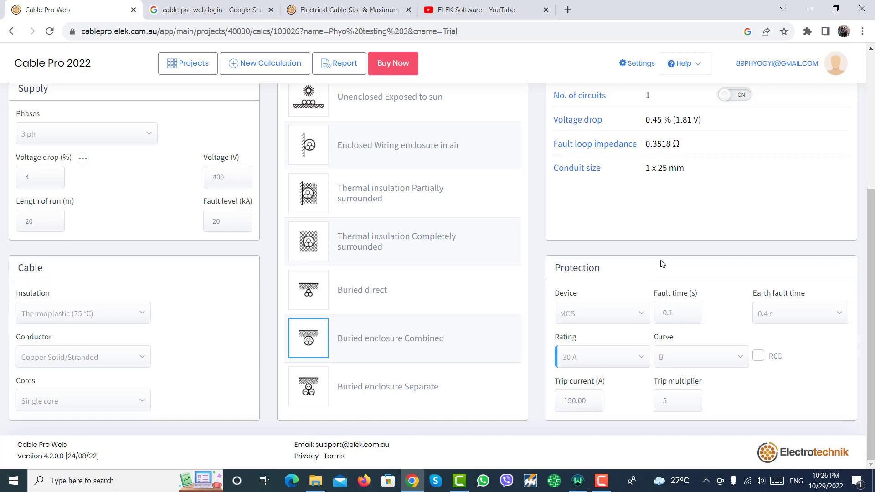
pyautogui.click(601, 481)
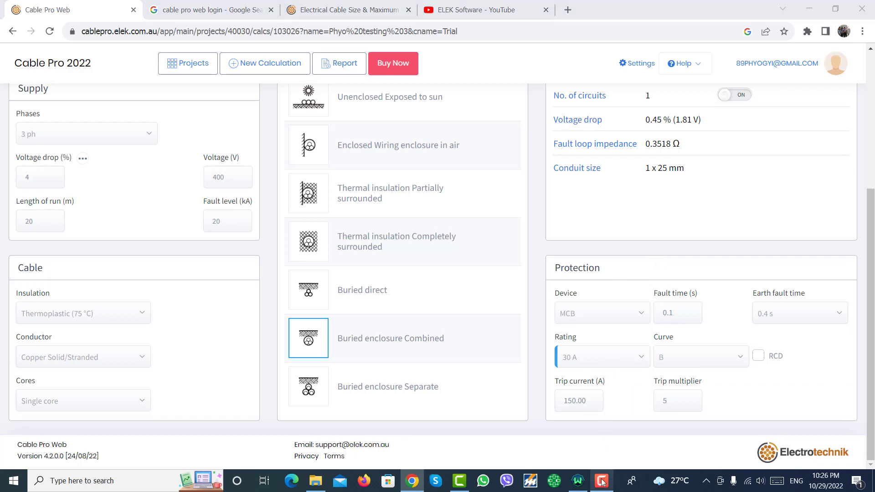
pyautogui.click(602, 480)
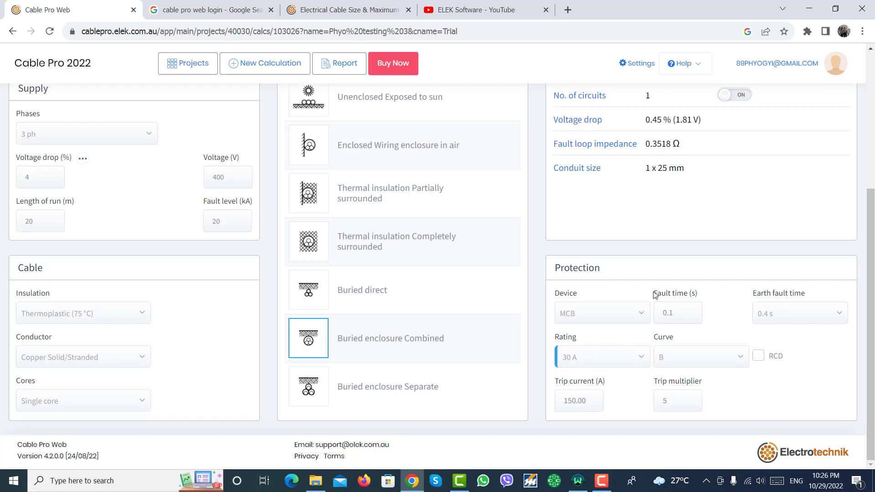
# Review the load's power and power factor entries without changing them.
pyautogui.click(476, 214)
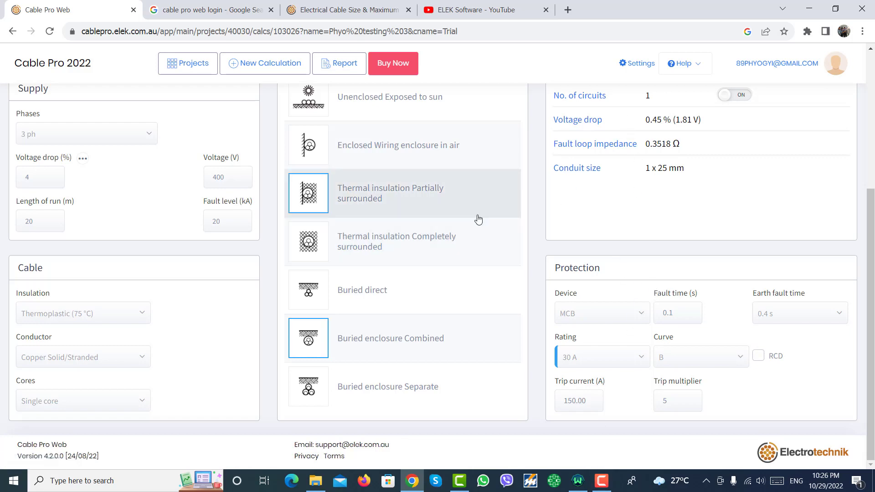
pyautogui.scroll(1, 428, 208)
pyautogui.click(429, 208)
pyautogui.scroll(3, 430, 209)
pyautogui.click(429, 211)
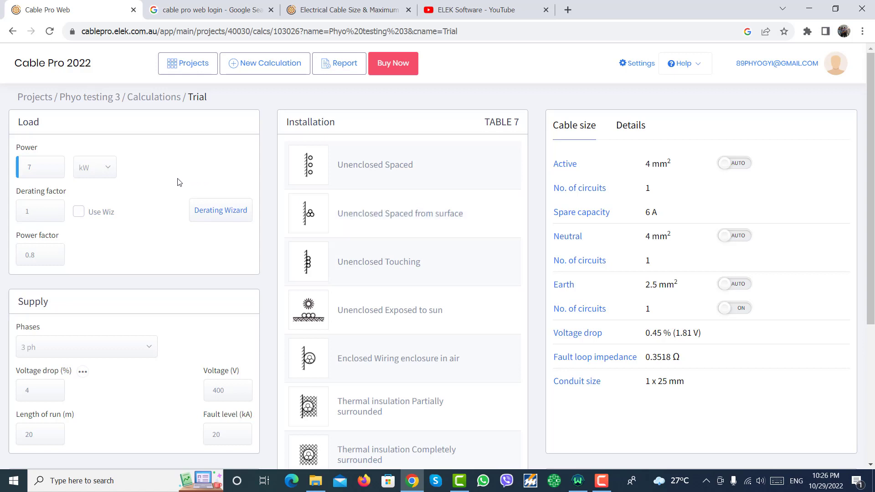
pyautogui.moveTo(61, 175)
pyautogui.click(39, 173)
pyautogui.click(45, 260)
# Set the supply's allowable voltage drop to 2.5 %.
pyautogui.scroll(-3, 141, 277)
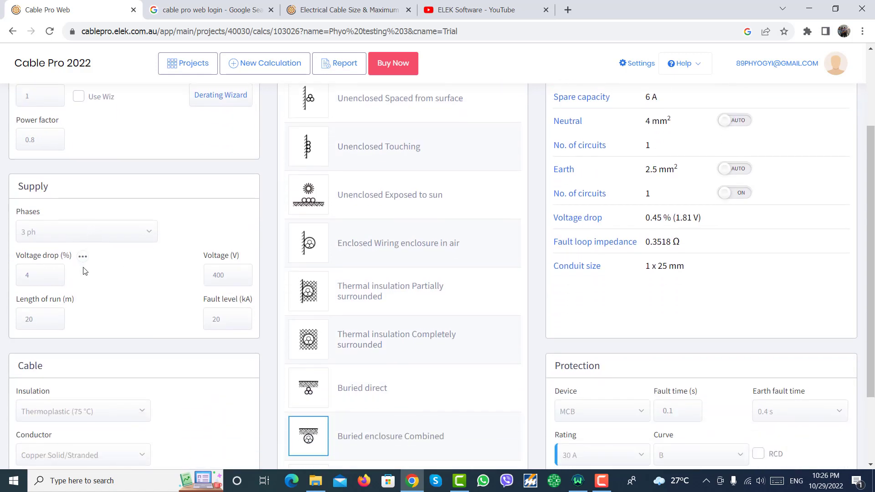
pyautogui.click(43, 280)
pyautogui.write('2.5')
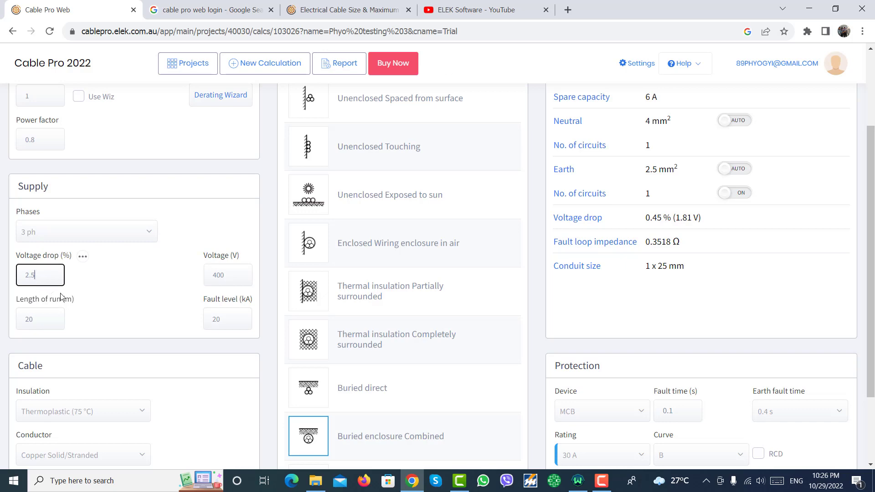
pyautogui.scroll(1, 49, 333)
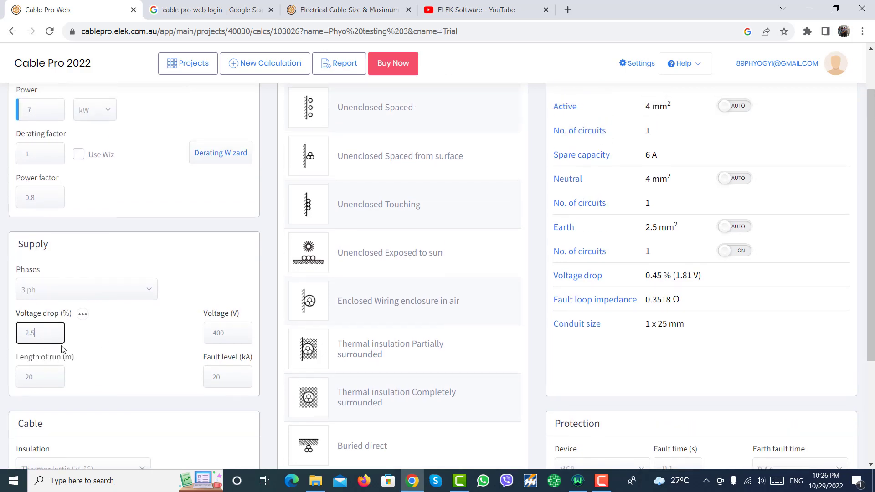
# Choose Unenclosed Spaced as the cable installation method.
pyautogui.scroll(-2, 94, 348)
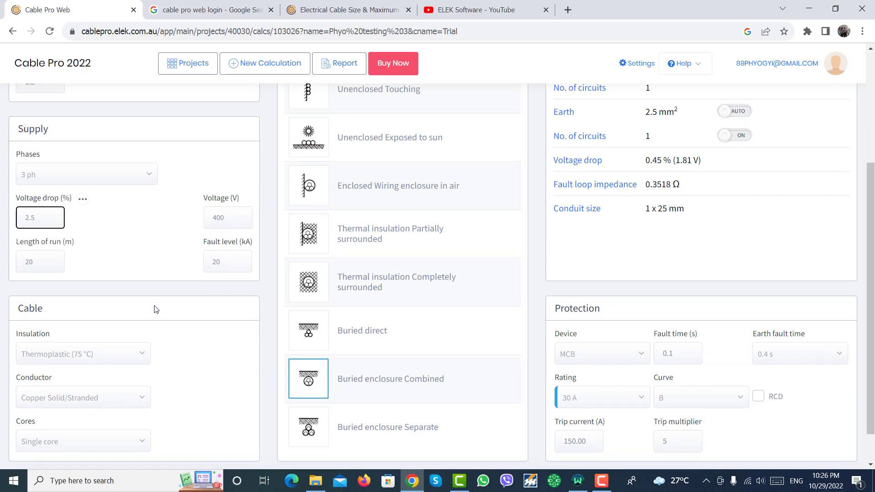
pyautogui.scroll(-1, 168, 331)
pyautogui.scroll(4, 192, 330)
pyautogui.click(412, 213)
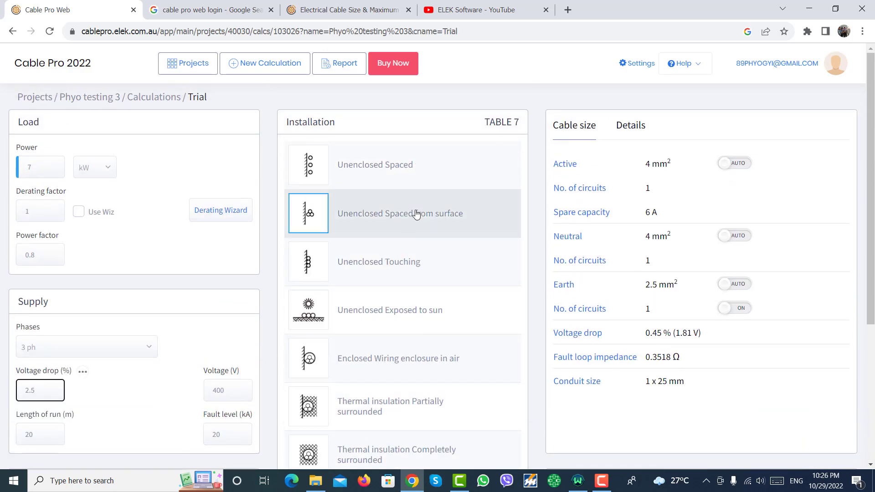
pyautogui.click(393, 176)
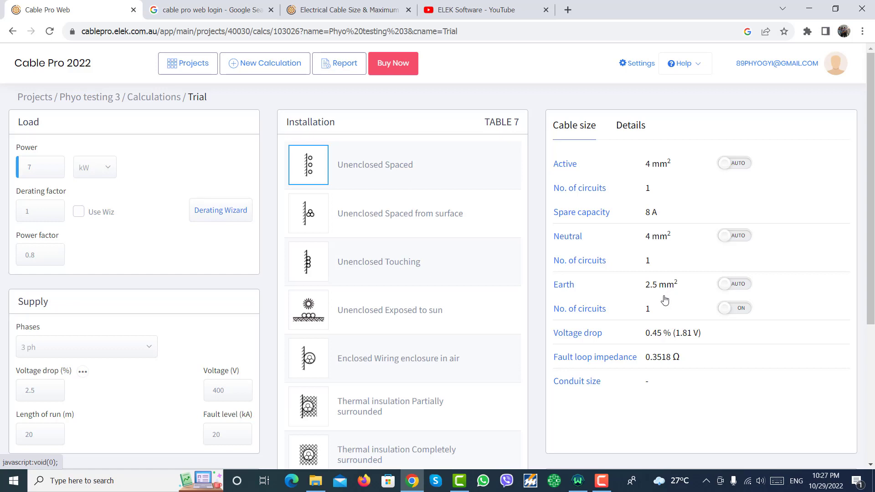
# Review the cable size results for the unenclosed installation, including the conduit size, and check the load power entry.
pyautogui.scroll(-1, 664, 299)
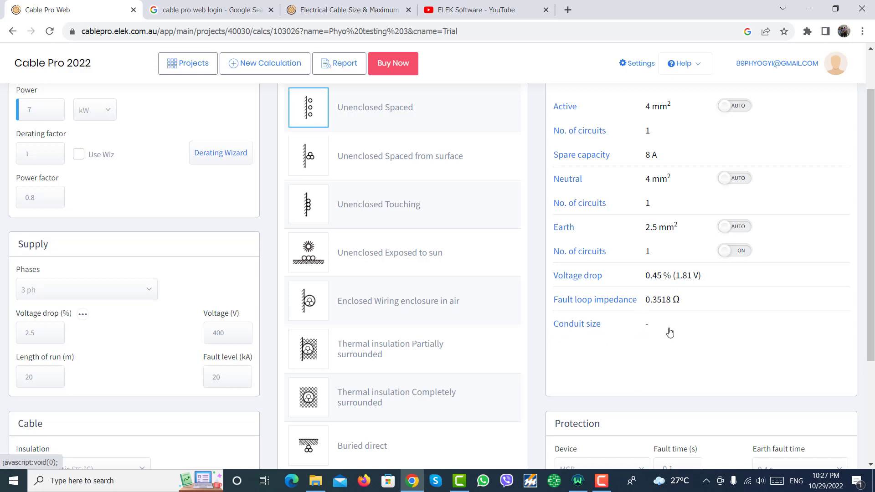
pyautogui.scroll(1, 669, 332)
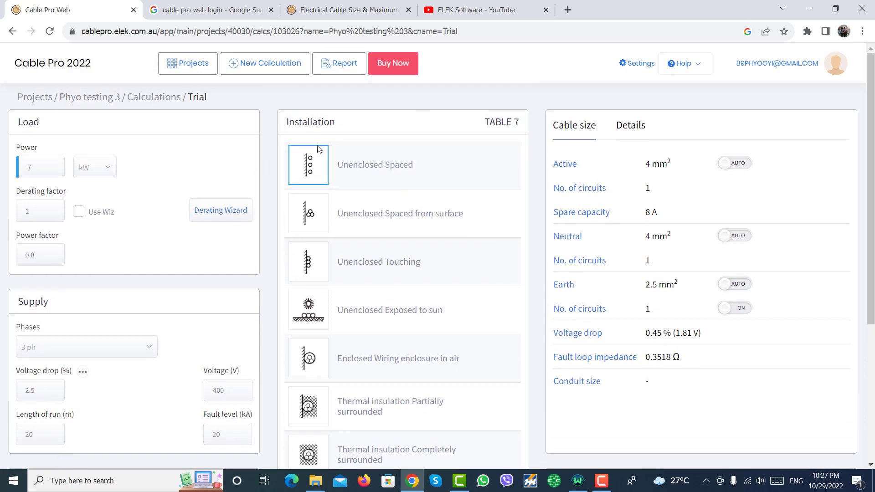
pyautogui.click(47, 164)
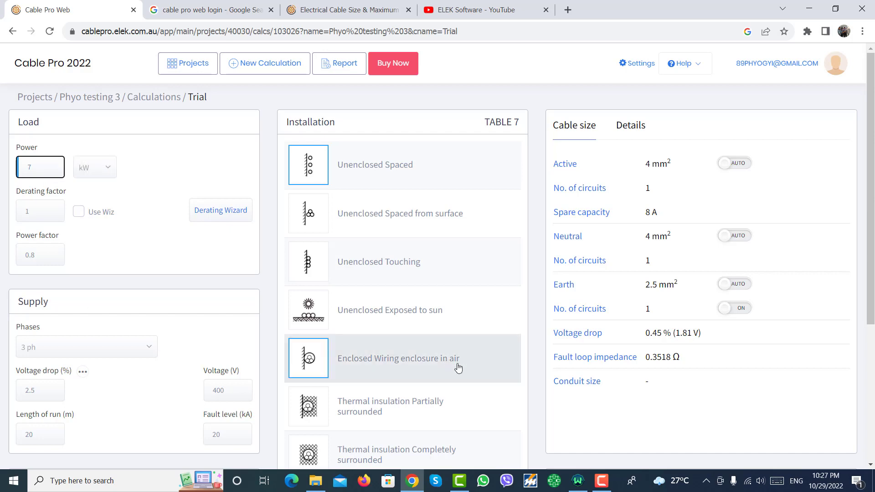
# Review the protection device, rating and curve options, keeping MCB, 30 A and curve B.
pyautogui.scroll(-4, 556, 356)
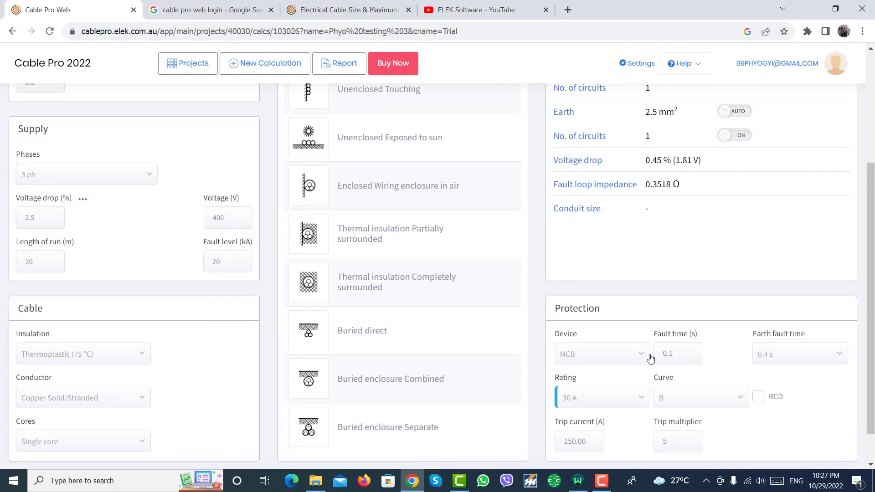
pyautogui.scroll(-1, 613, 335)
pyautogui.click(622, 317)
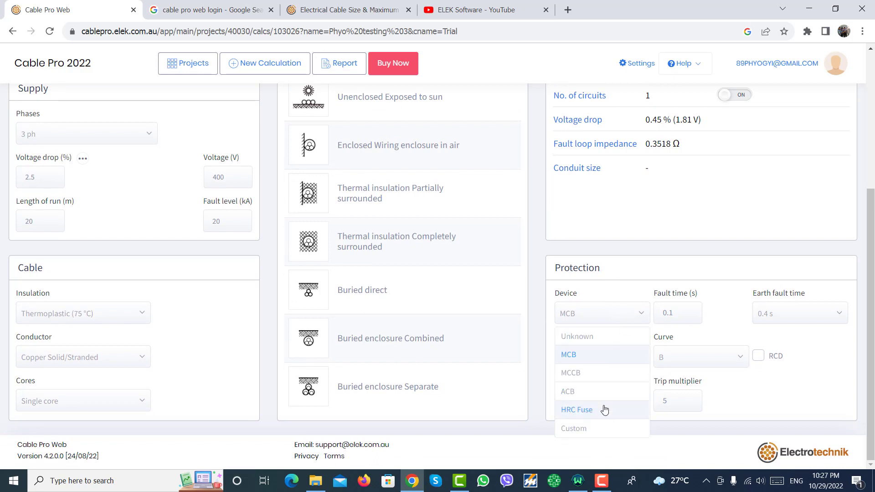
pyautogui.click(593, 357)
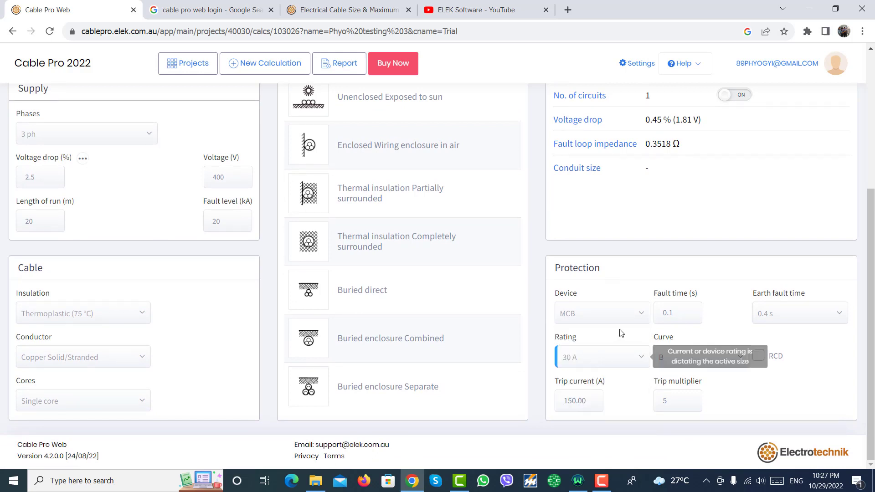
pyautogui.click(646, 364)
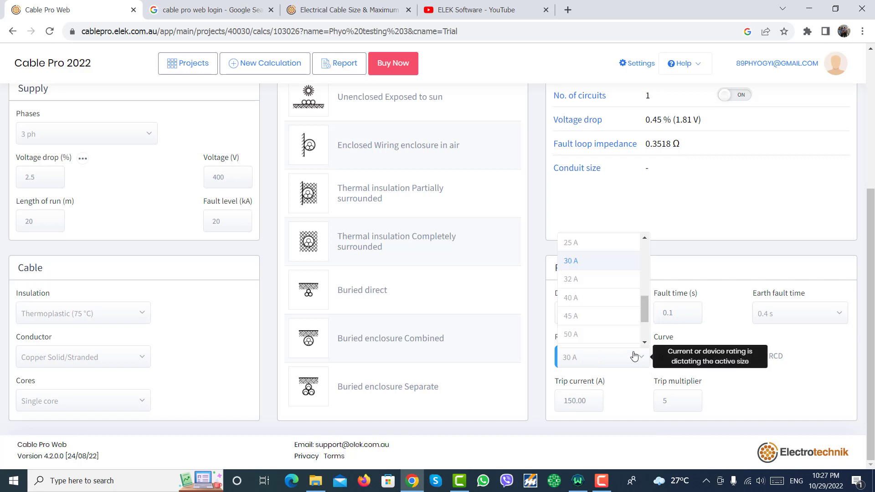
pyautogui.click(672, 326)
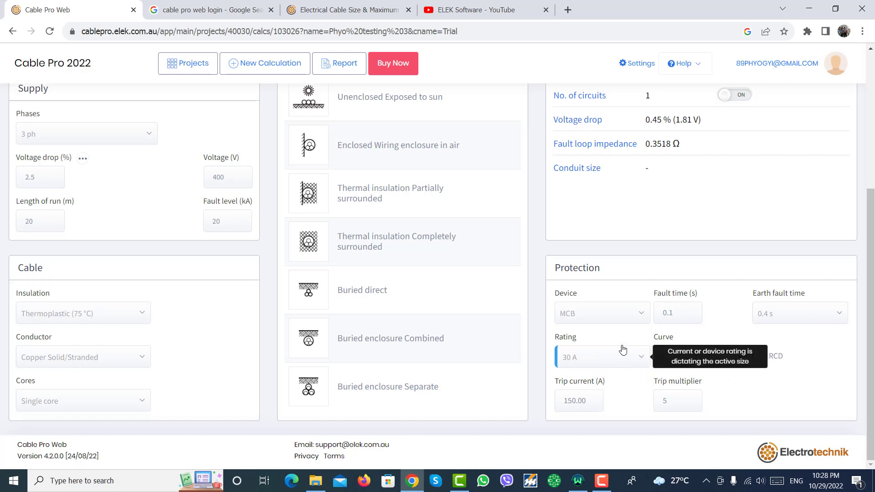
pyautogui.click(727, 359)
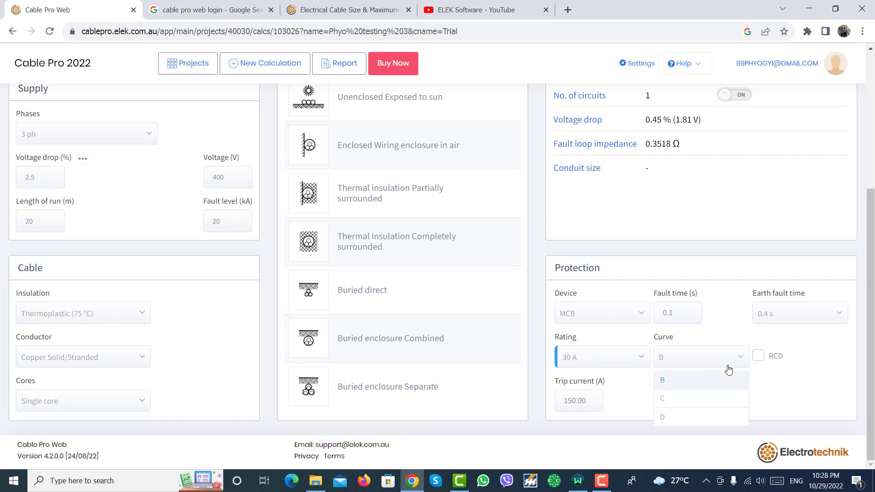
pyautogui.click(804, 401)
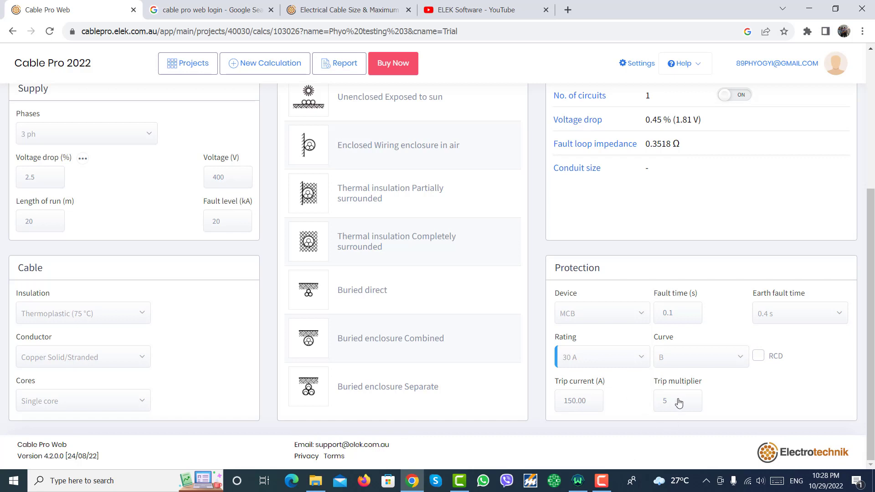
# Set the protection fault time to 1 s and check the recalculated cable size results.
pyautogui.click(683, 320)
pyautogui.doubleClick(676, 322)
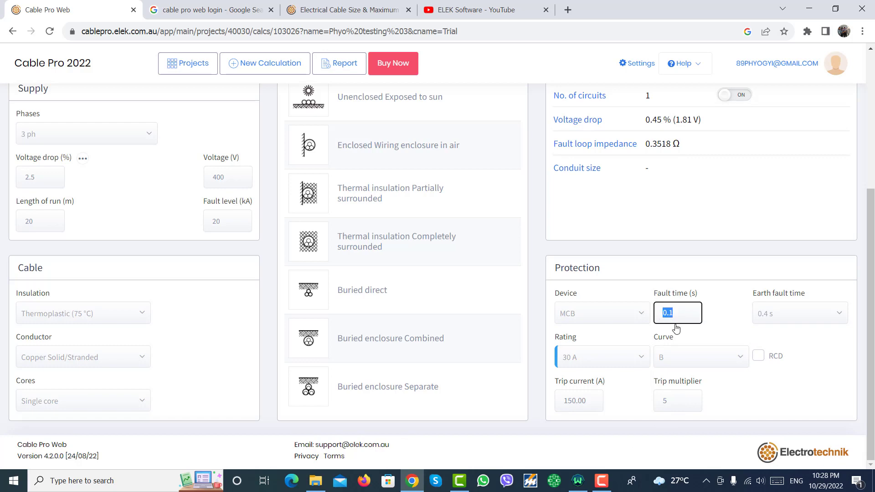
pyautogui.write('1')
pyautogui.click(698, 345)
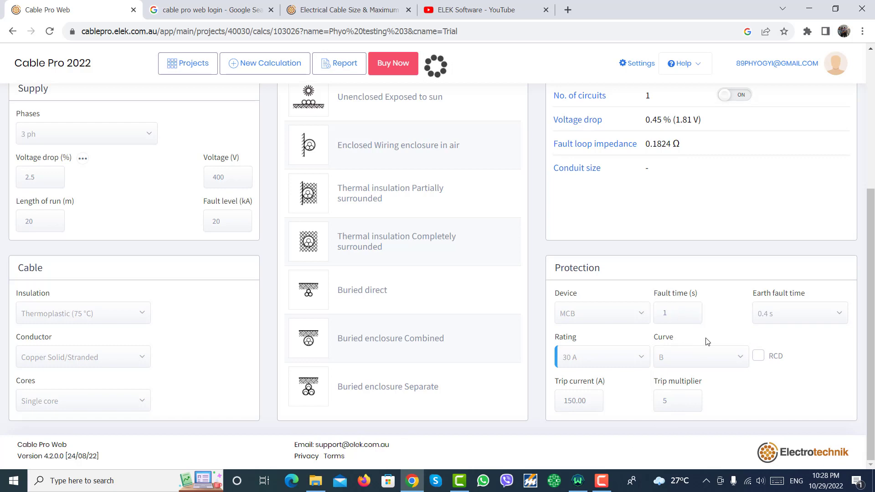
pyautogui.scroll(5, 714, 336)
pyautogui.scroll(-5, 727, 340)
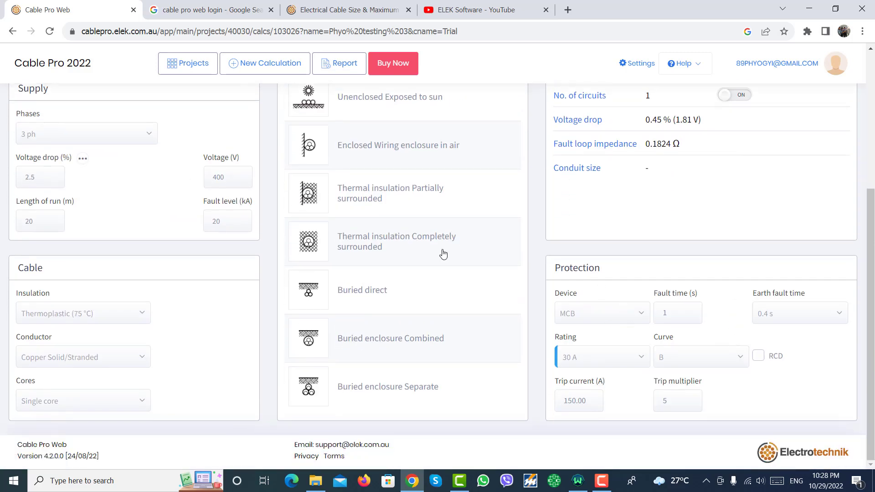
# Set the load power to 70 kW.
pyautogui.scroll(3, 654, 267)
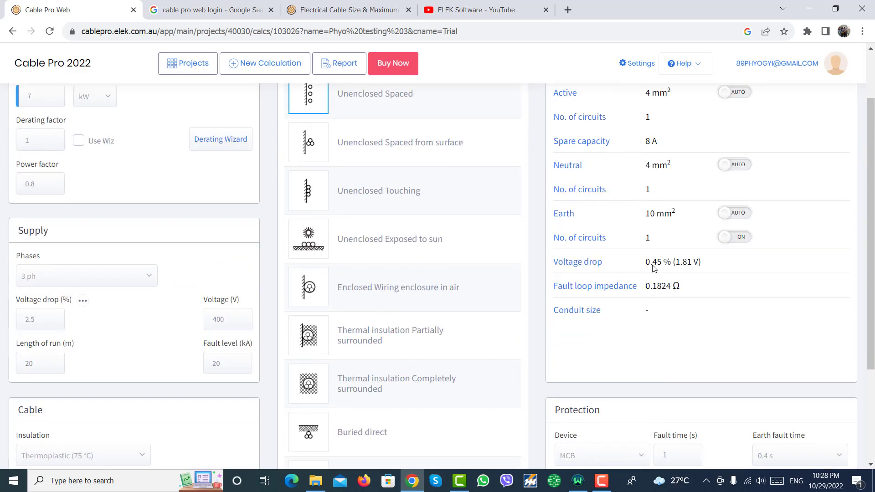
pyautogui.scroll(2, 215, 181)
pyautogui.click(50, 176)
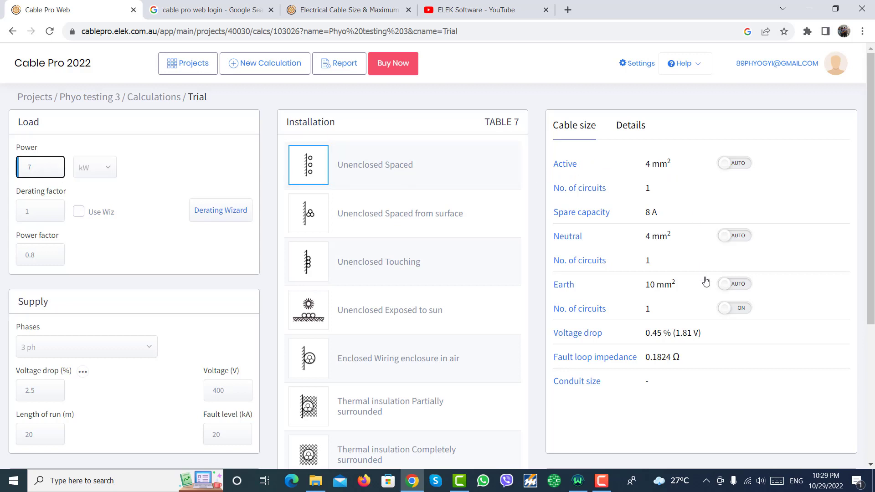
pyautogui.write('0')
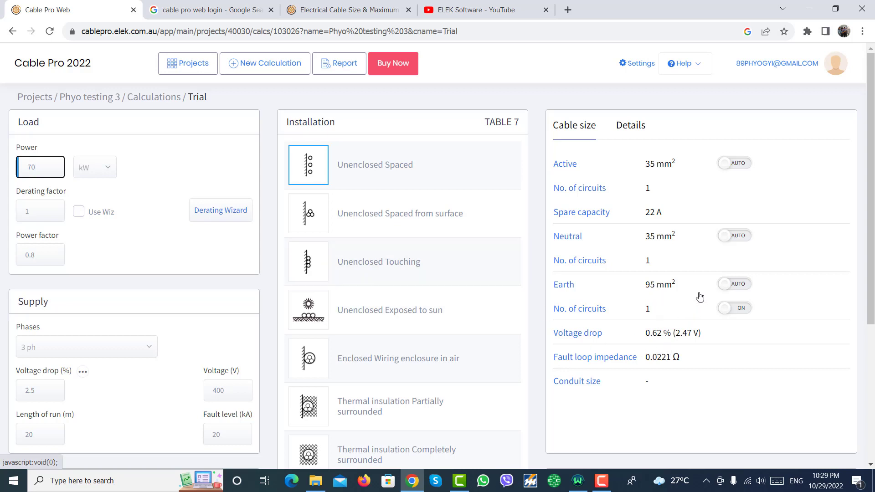
# Examine the recalculated cable sizes, voltage drop and protection settings for the 70 kW load.
pyautogui.scroll(-1, 664, 267)
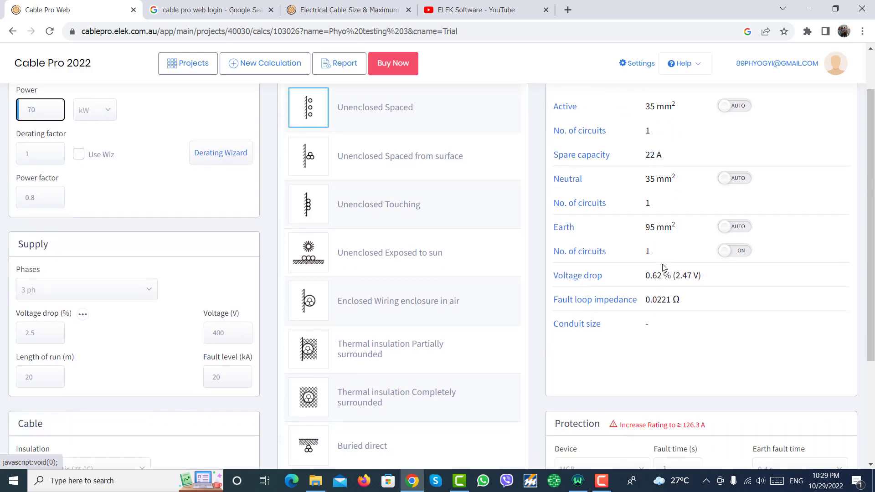
pyautogui.scroll(-2, 662, 268)
pyautogui.scroll(-1, 664, 270)
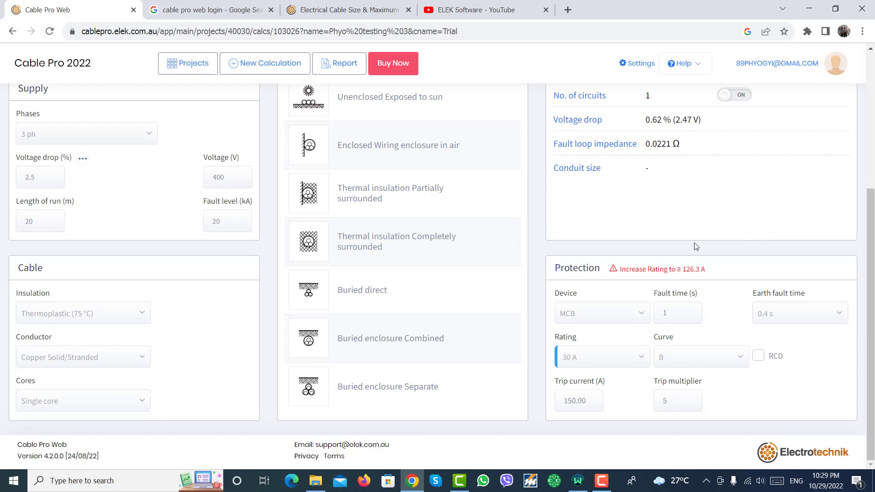
pyautogui.scroll(3, 671, 253)
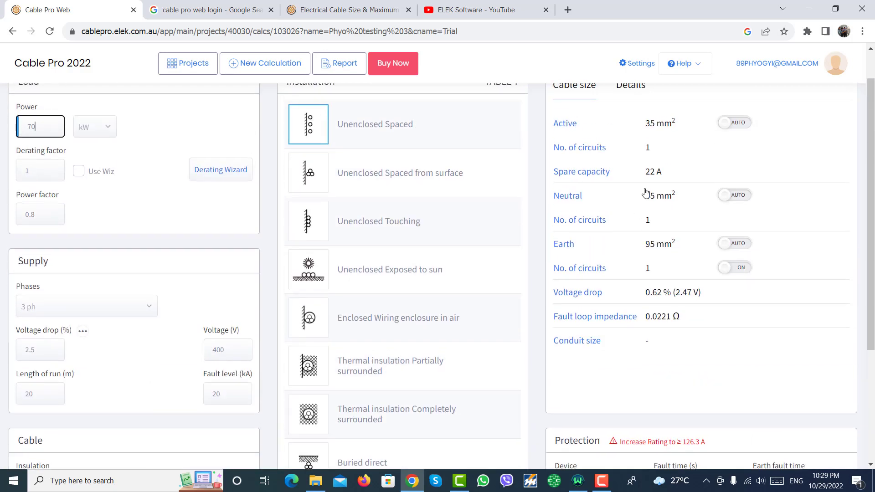
pyautogui.scroll(-3, 726, 316)
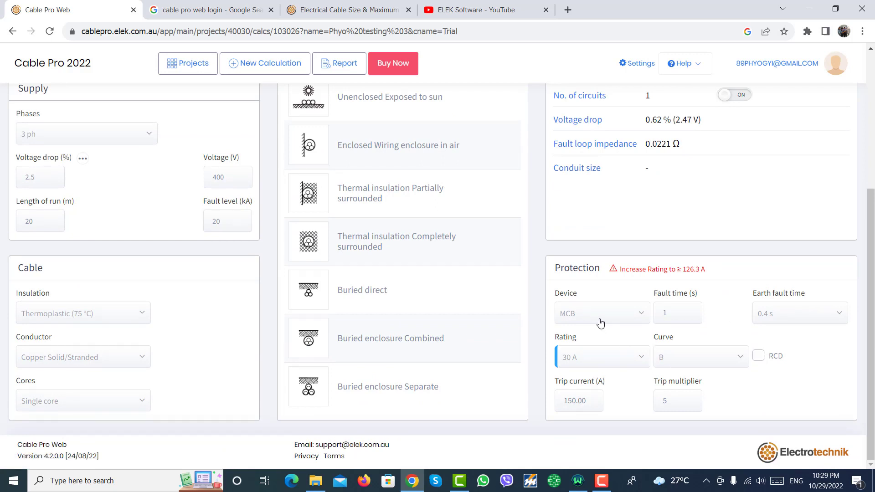
pyautogui.scroll(2, 154, 275)
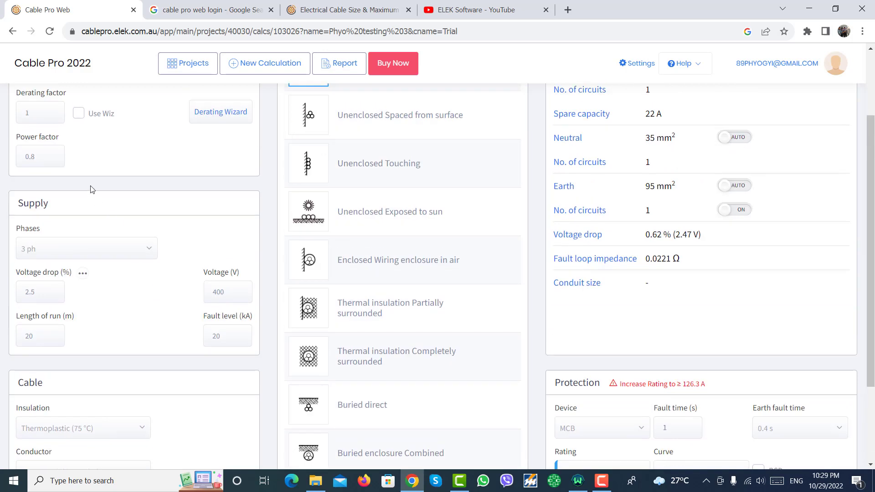
pyautogui.scroll(2, 90, 190)
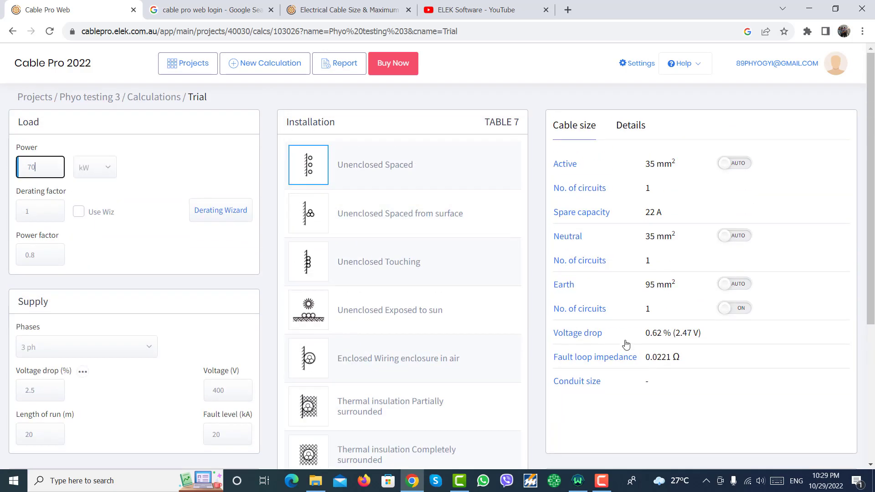
# Change the protection device to MCCB and choose a 100 A rating.
pyautogui.scroll(-5, 629, 341)
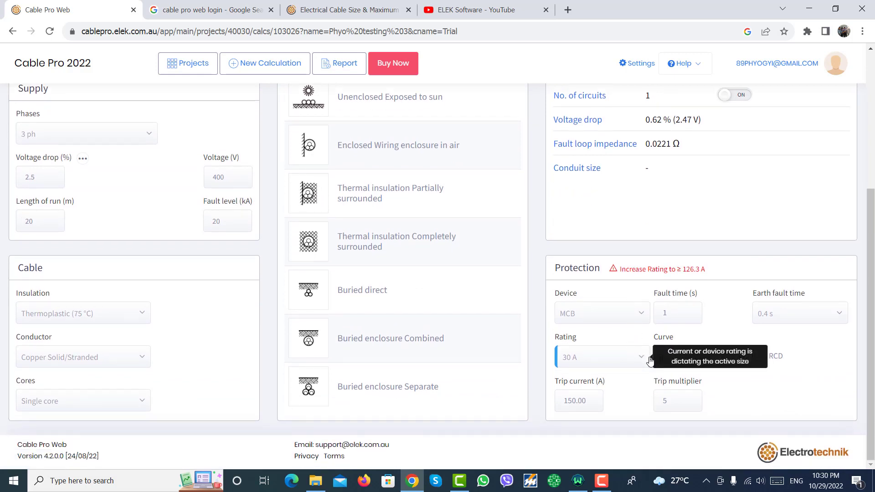
pyautogui.click(624, 316)
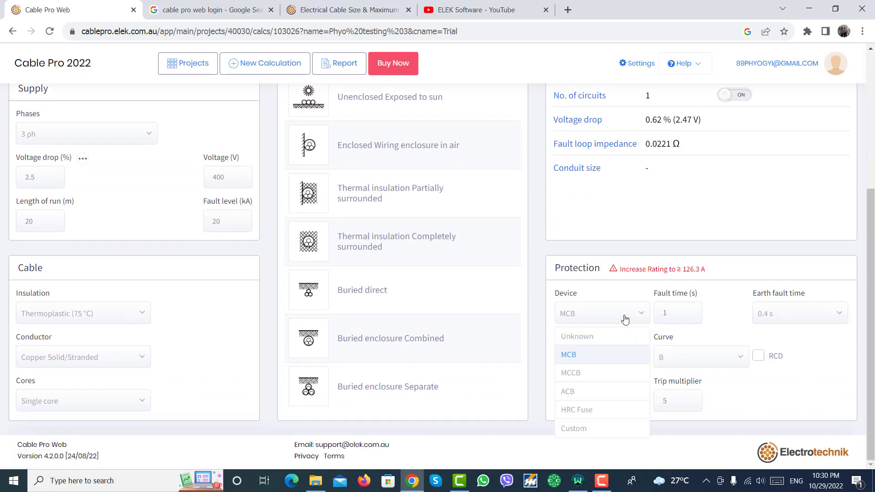
pyautogui.click(613, 376)
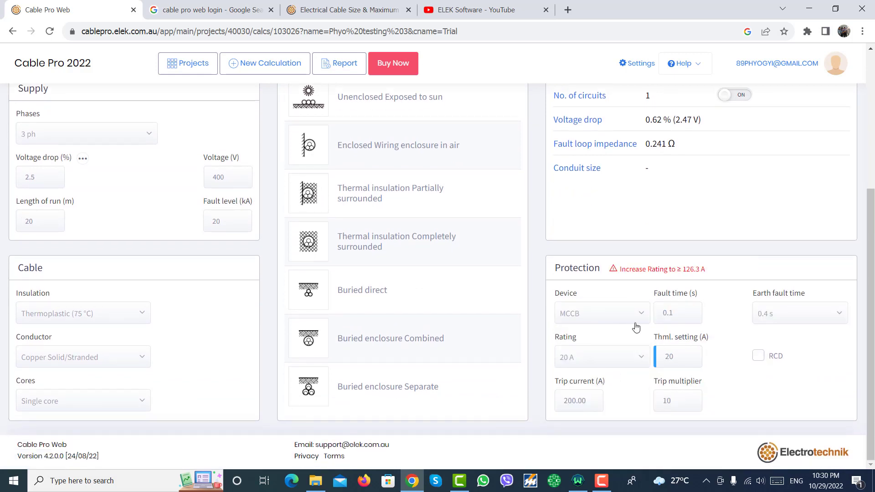
pyautogui.click(642, 357)
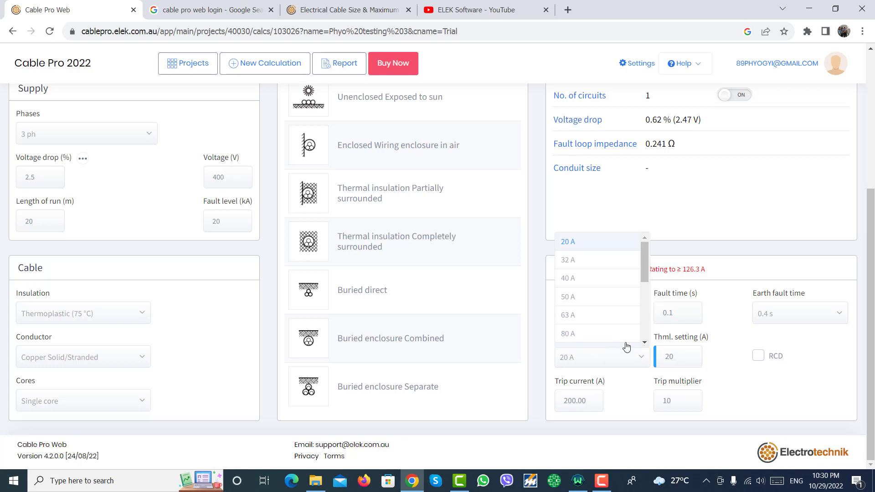
pyautogui.scroll(-3, 627, 343)
pyautogui.click(586, 238)
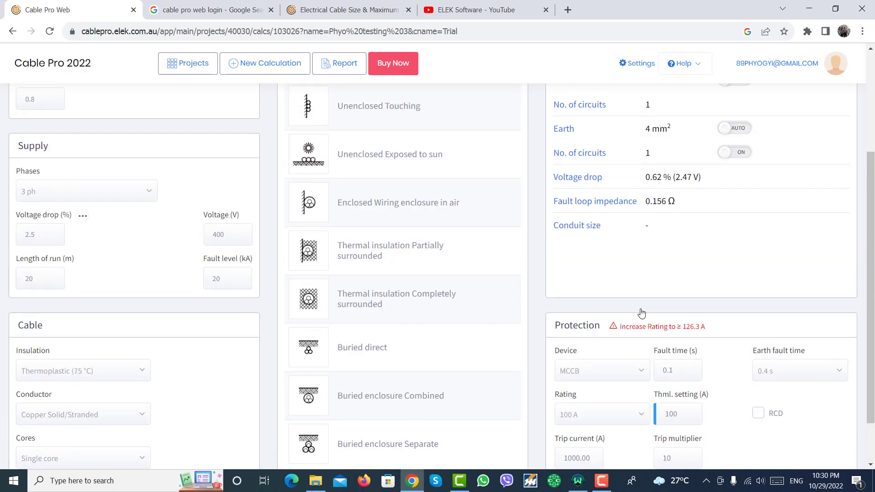
# Increase the MCCB rating to 200 A and review the recalculated cable size results.
pyautogui.scroll(1, 640, 313)
pyautogui.scroll(3, 660, 358)
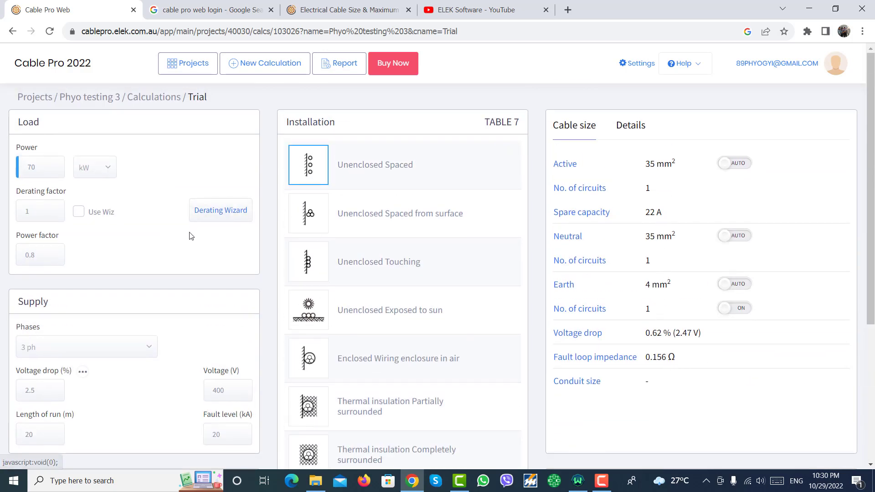
pyautogui.scroll(-3, 641, 374)
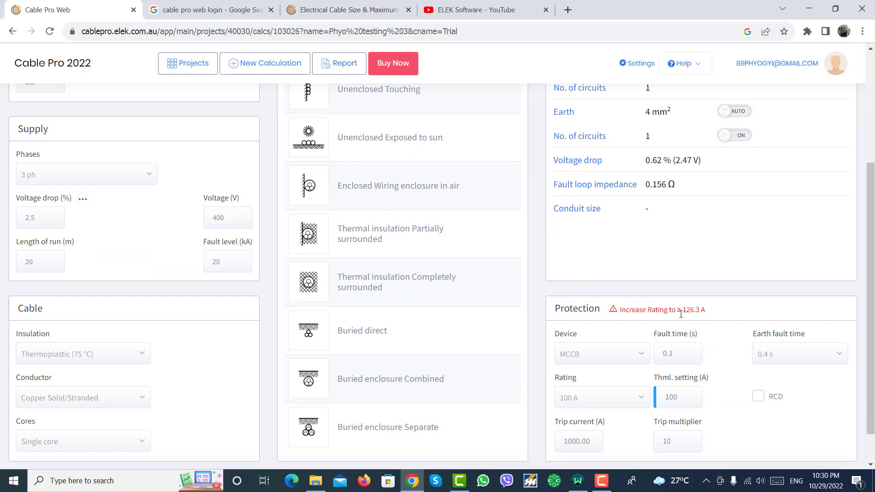
pyautogui.click(637, 358)
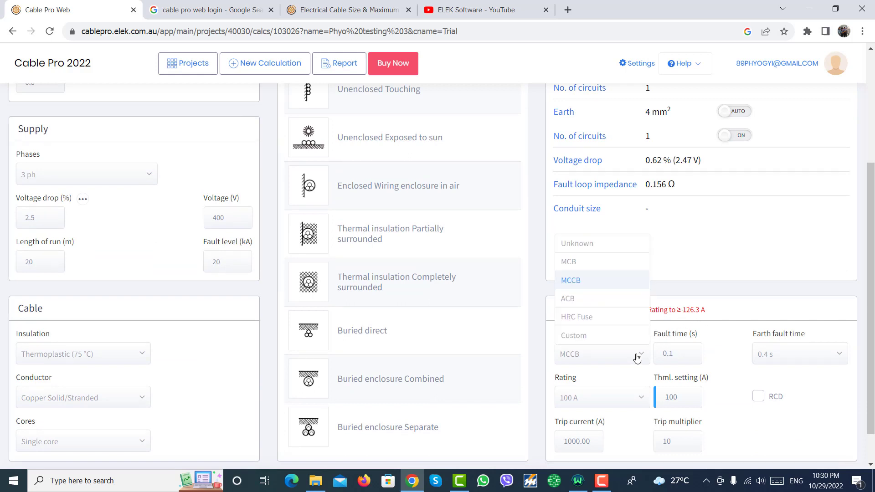
pyautogui.click(637, 357)
pyautogui.click(633, 406)
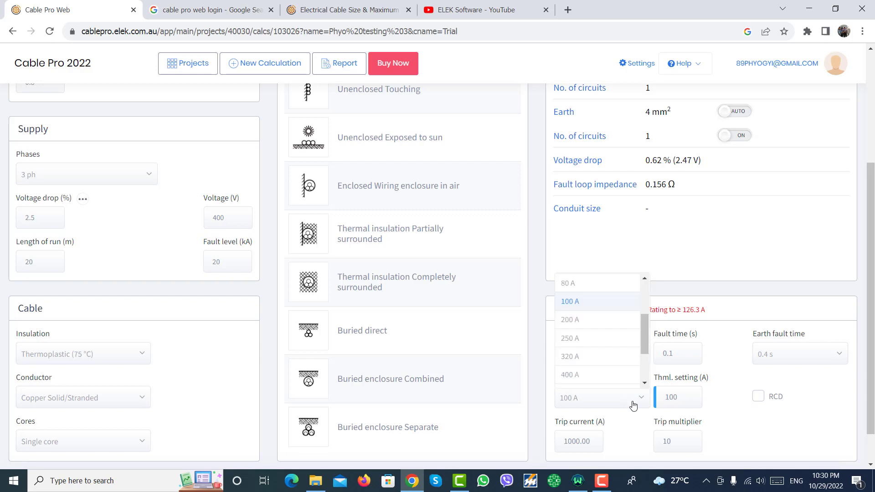
pyautogui.click(570, 320)
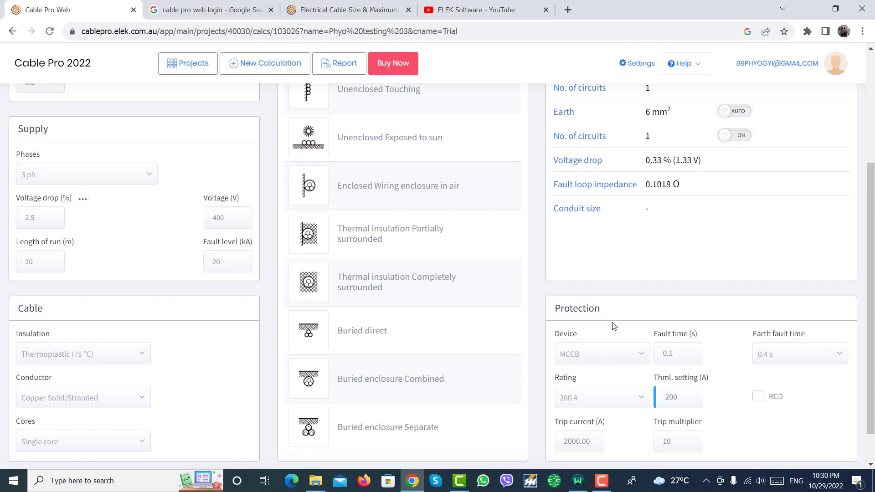
pyautogui.scroll(4, 629, 339)
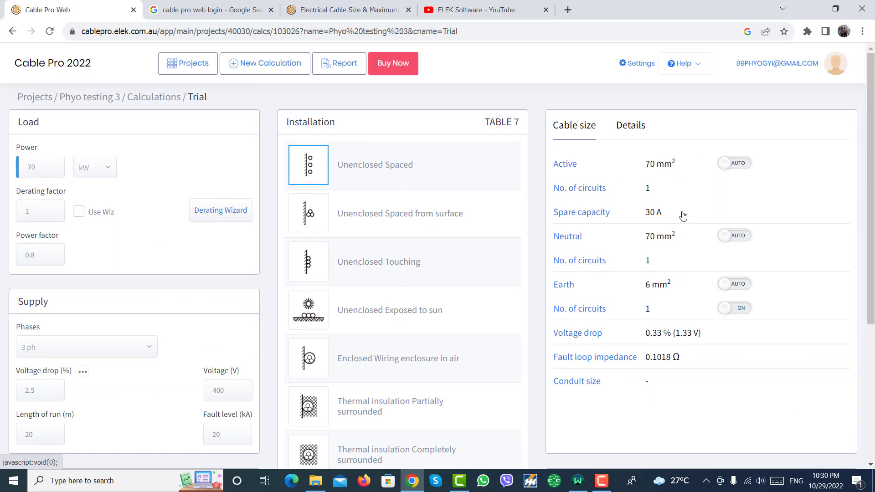
pyautogui.scroll(-3, 688, 249)
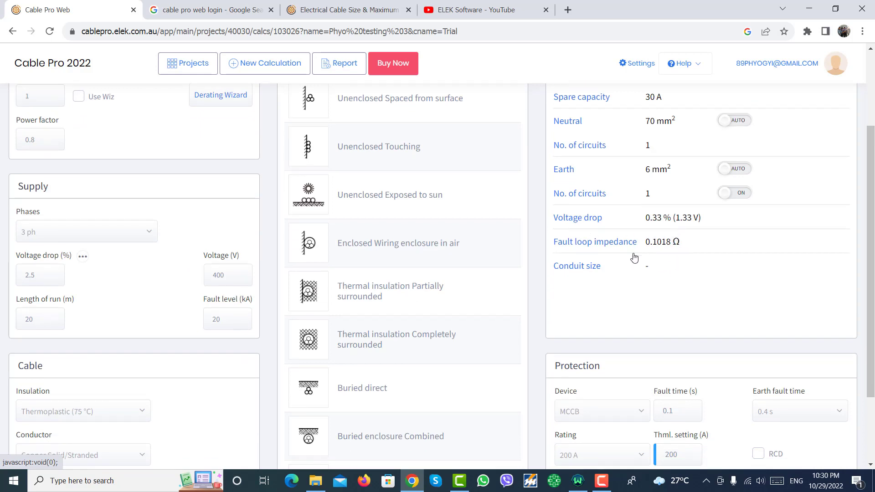
pyautogui.scroll(-3, 676, 254)
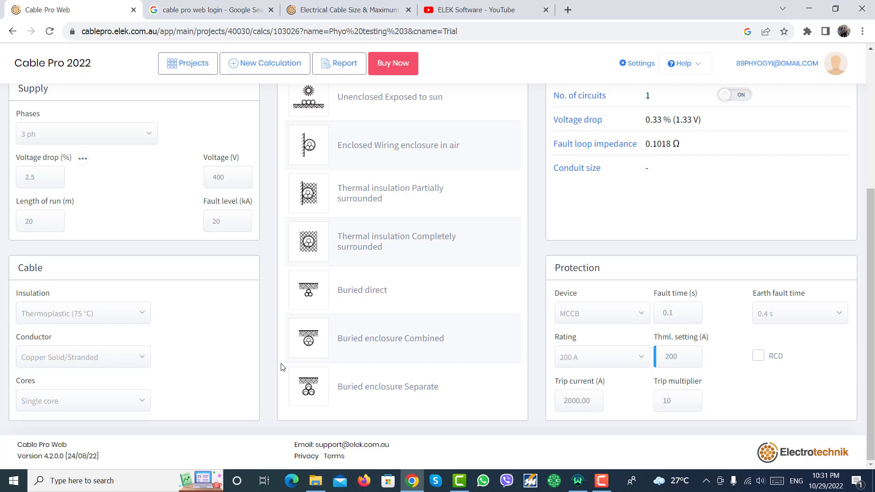
# Change the cable insulation to XLPE or Elastomer (90 °C.) and check the recalculated cable sizes.
pyautogui.scroll(5, 638, 328)
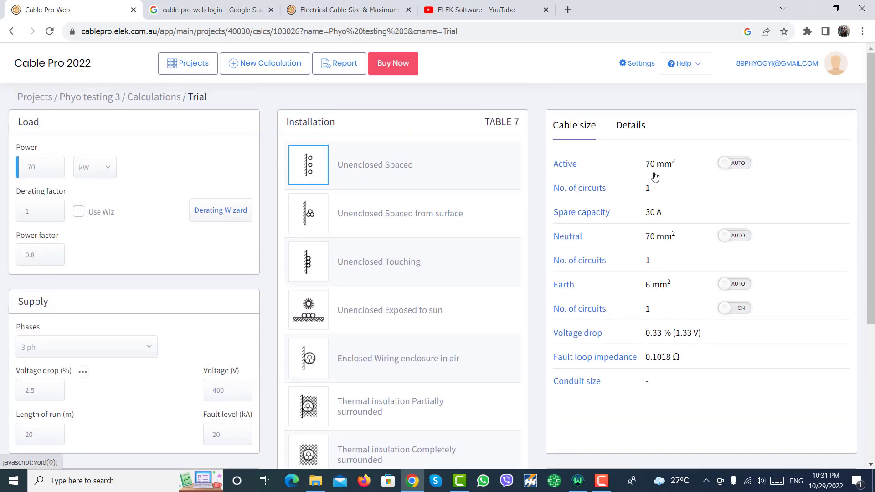
pyautogui.scroll(-1, 164, 356)
pyautogui.scroll(-2, 163, 356)
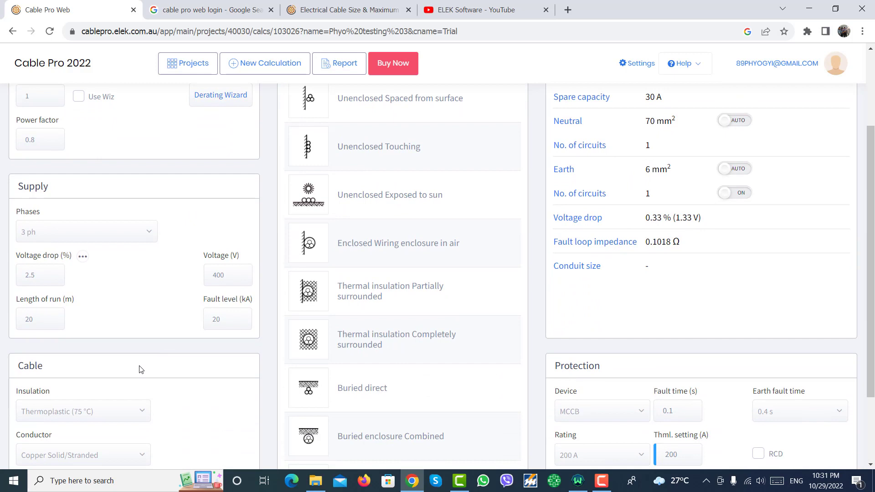
pyautogui.click(91, 412)
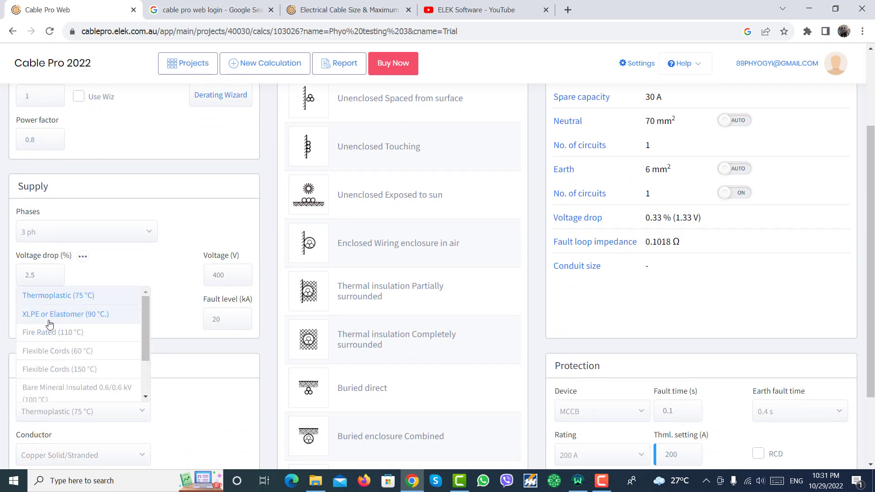
pyautogui.scroll(1, 246, 334)
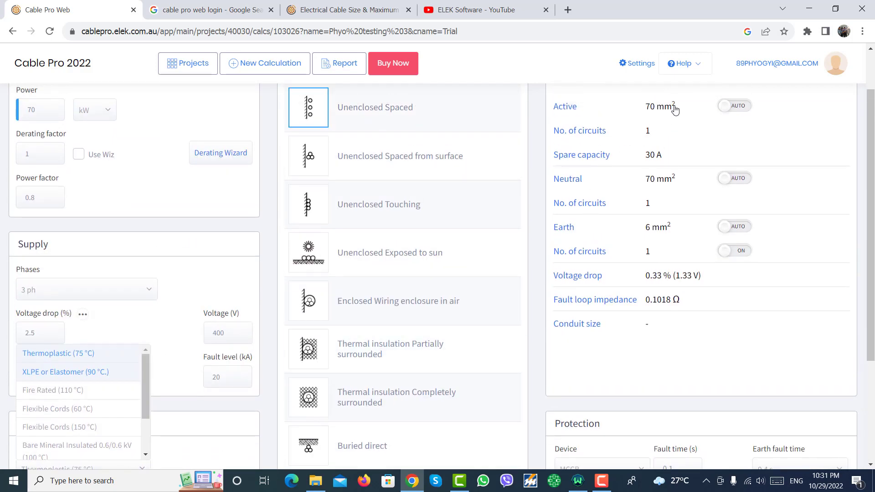
pyautogui.click(66, 378)
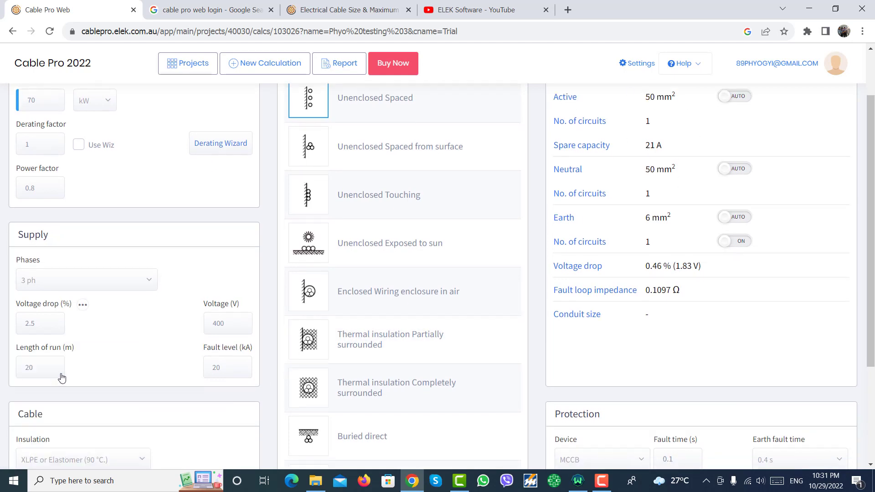
pyautogui.scroll(1, 293, 351)
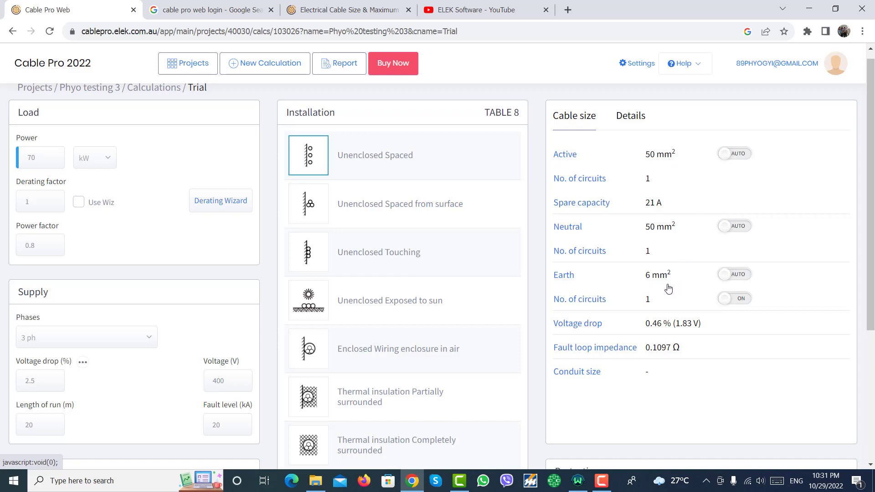
pyautogui.scroll(-1, 668, 288)
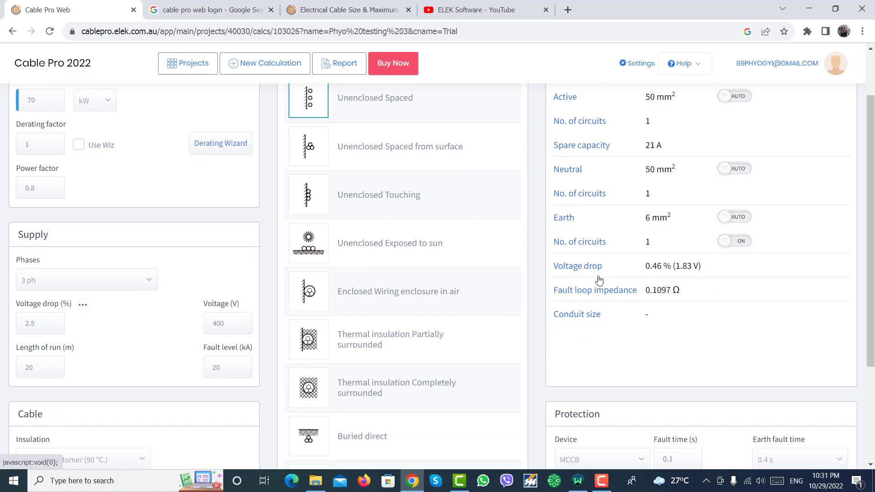
# Try a 100 A MCCB rating with the XLPE insulation and check the effect on the cable sizes.
pyautogui.scroll(-3, 665, 273)
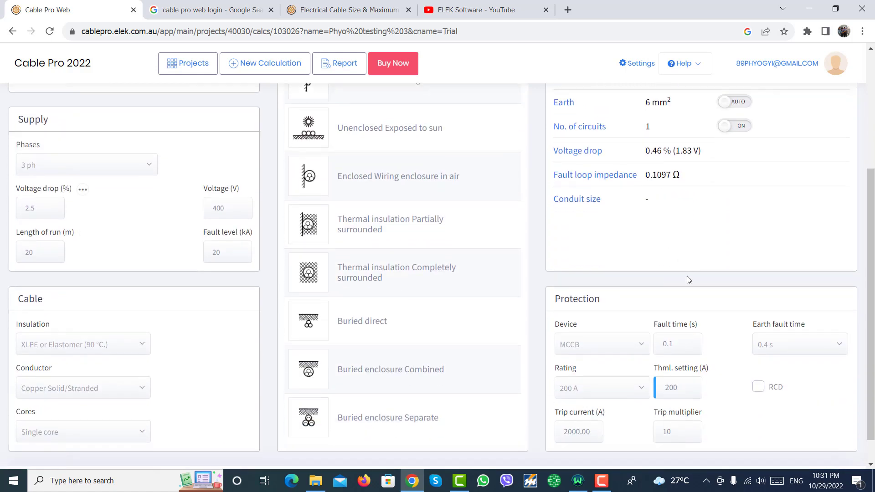
pyautogui.click(637, 358)
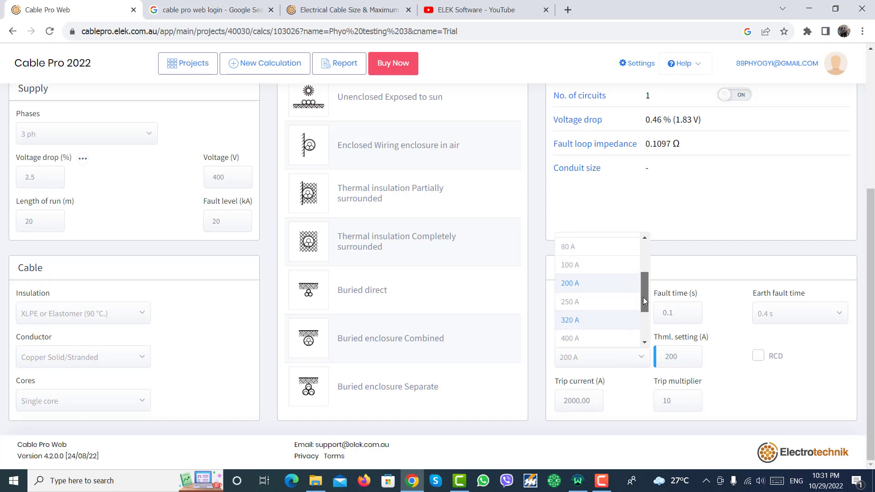
pyautogui.scroll(1, 576, 274)
pyautogui.click(576, 266)
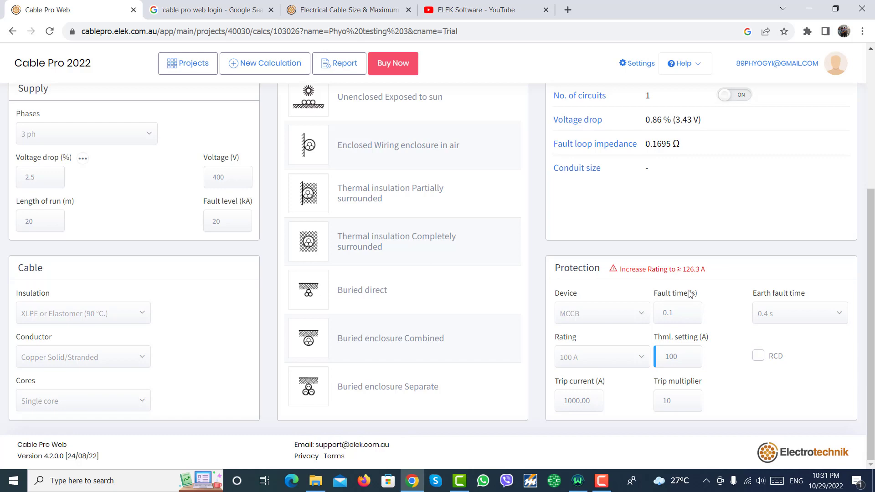
pyautogui.scroll(5, 674, 296)
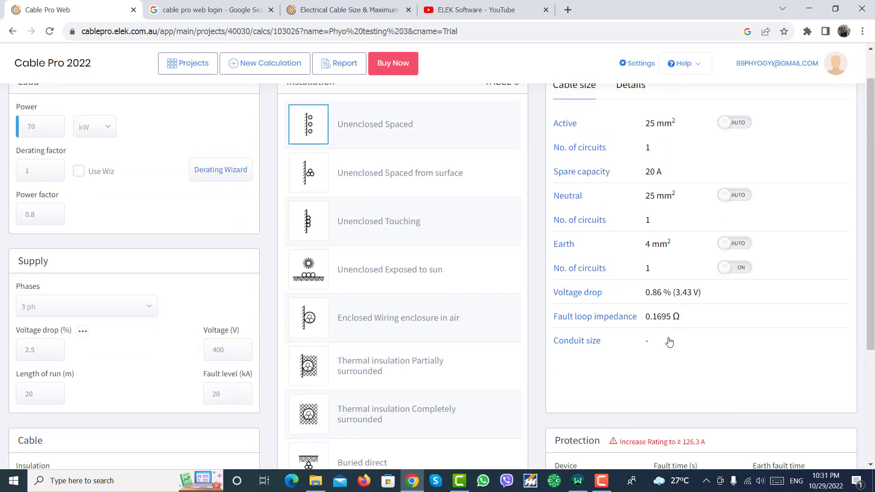
# Restore the MCCB rating to 200 A.
pyautogui.scroll(-5, 670, 342)
pyautogui.click(643, 359)
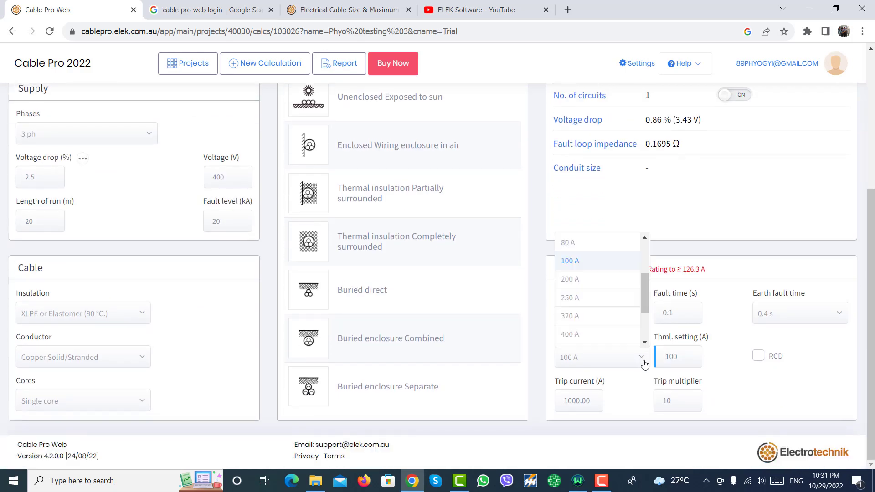
pyautogui.click(573, 279)
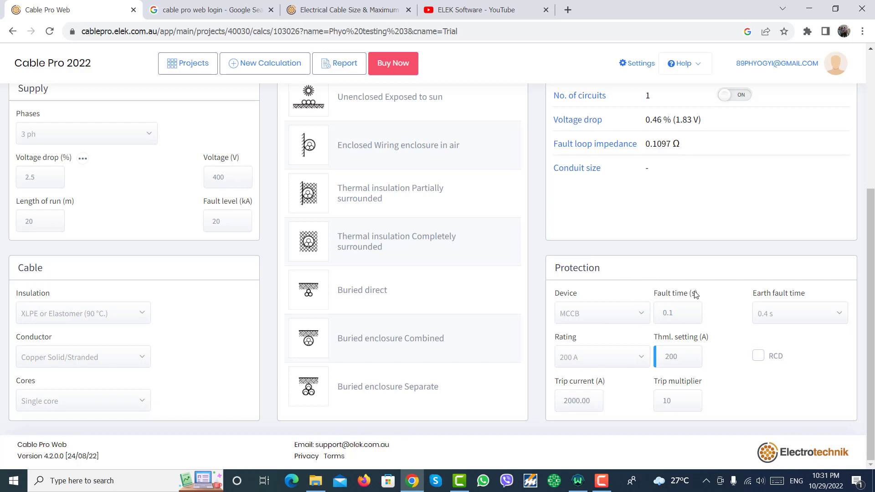
# Review the cable size results, the conductor options with Copper Solid/Stranded kept, and the supply, load and protection inputs.
pyautogui.scroll(5, 739, 286)
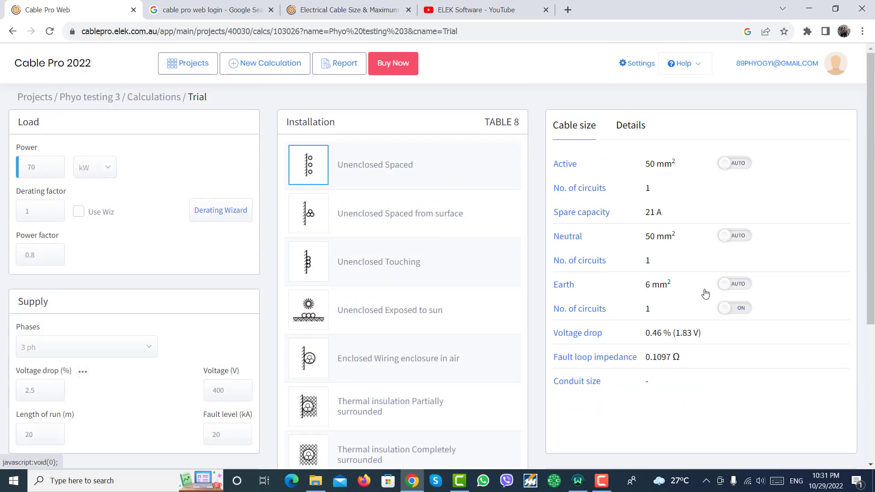
pyautogui.scroll(-5, 686, 297)
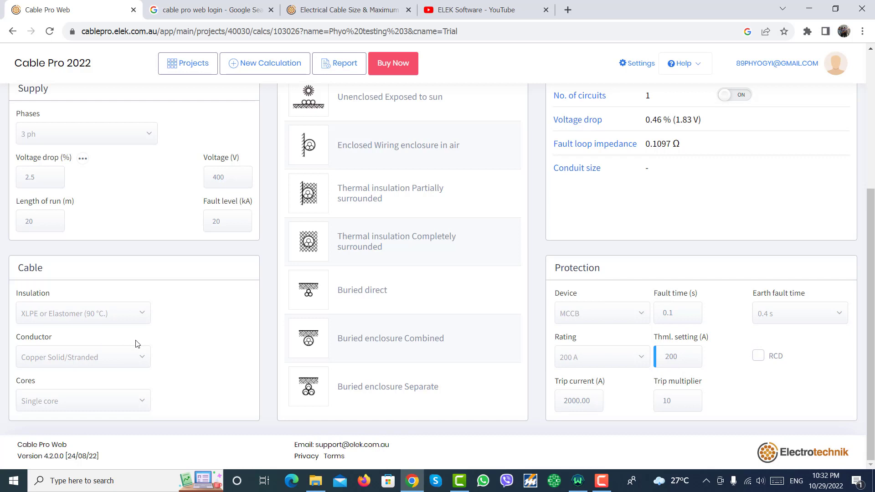
pyautogui.click(126, 364)
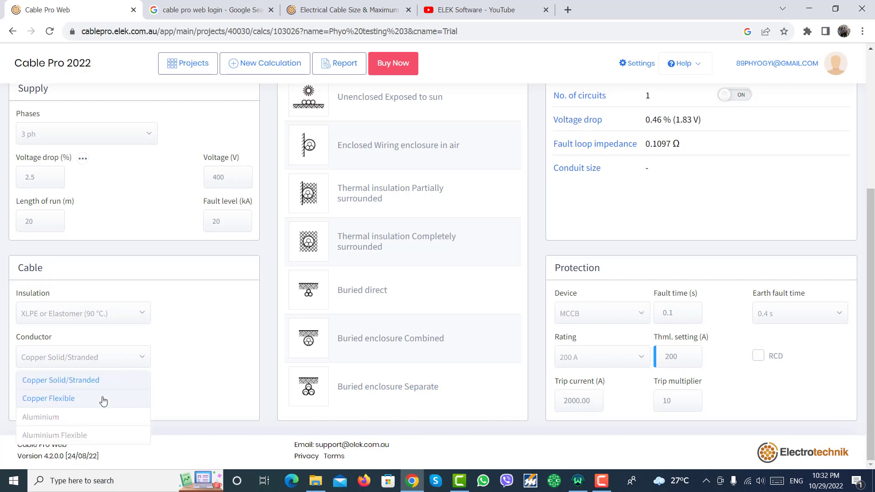
pyautogui.click(103, 380)
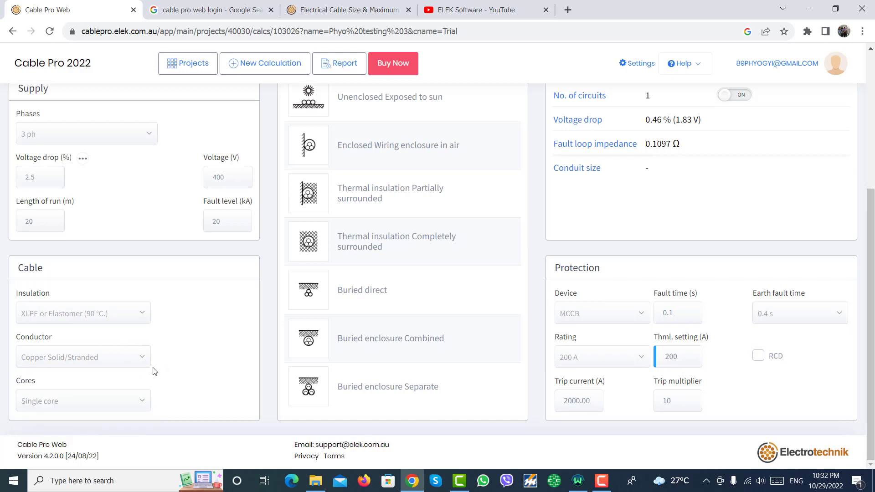
pyautogui.click(47, 224)
pyautogui.click(48, 178)
pyautogui.scroll(5, 130, 233)
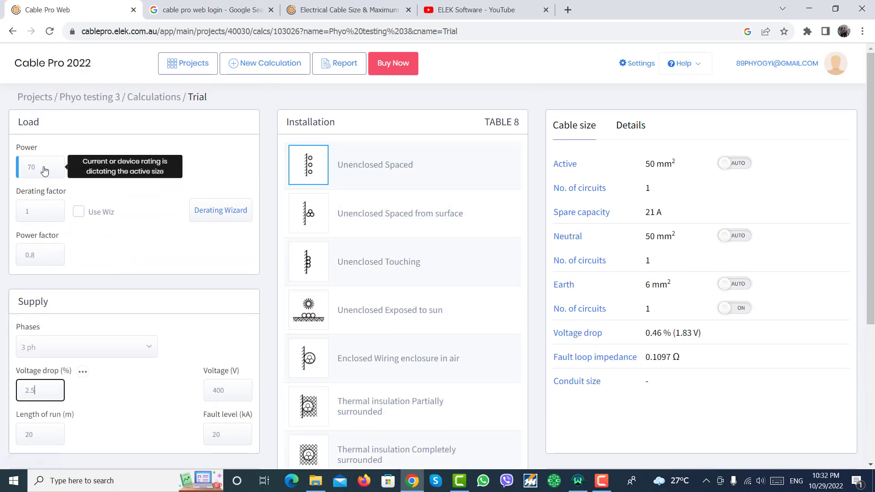
pyautogui.scroll(-2, 389, 287)
pyautogui.scroll(-3, 388, 287)
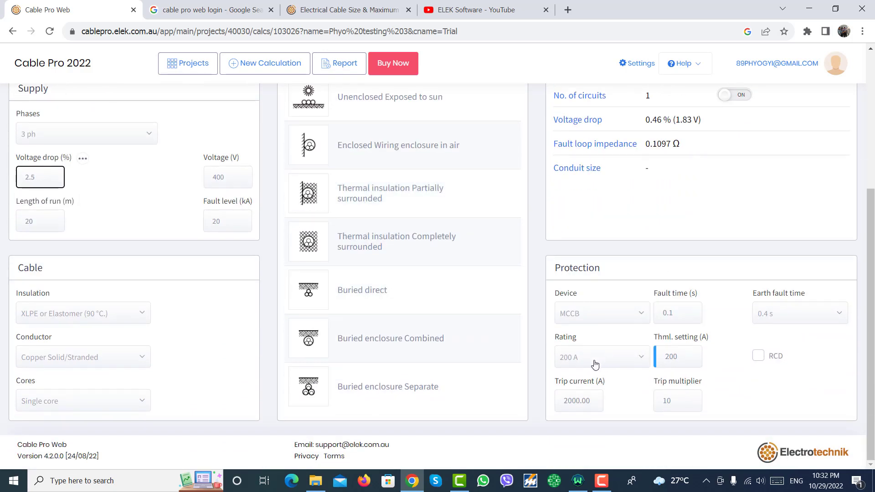
# Set the load's derating factor to 0.85 and check the effect on the cable sizes.
pyautogui.scroll(4, 75, 228)
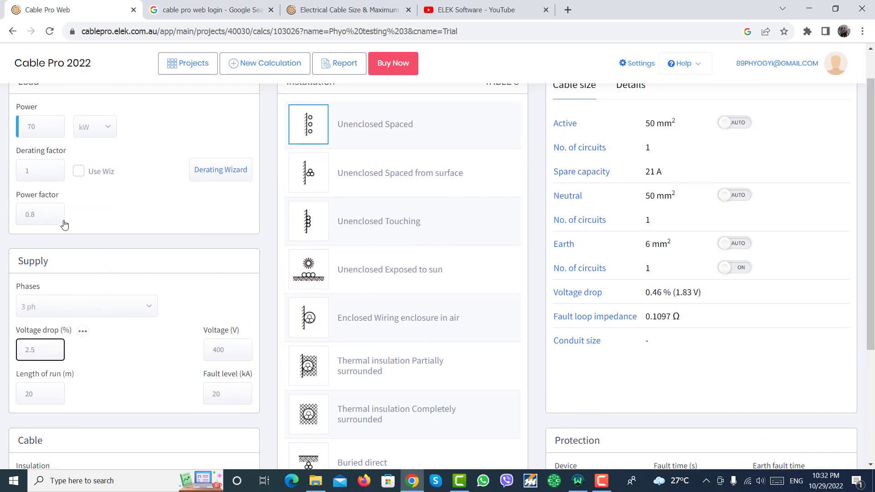
pyautogui.scroll(1, 62, 225)
pyautogui.click(50, 216)
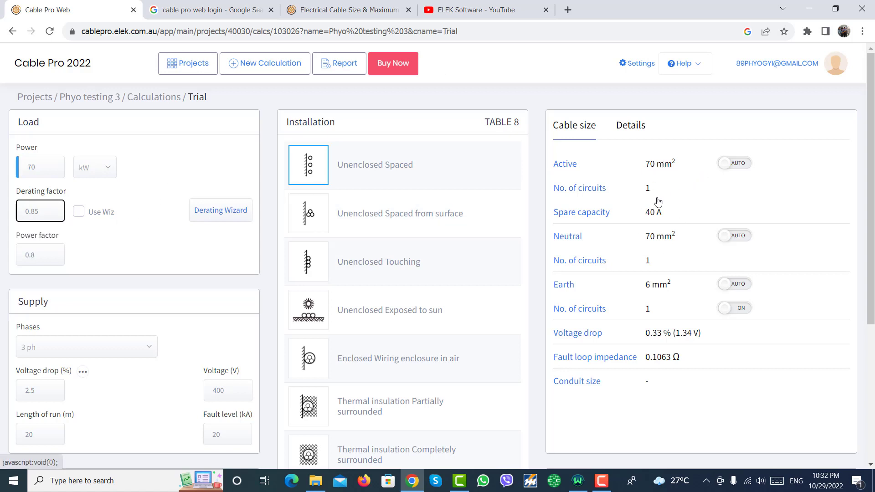
# Run the Derating Wizard with arrangement None and the standard 40 °C air temperature, and apply its factor to the load.
pyautogui.click(187, 207)
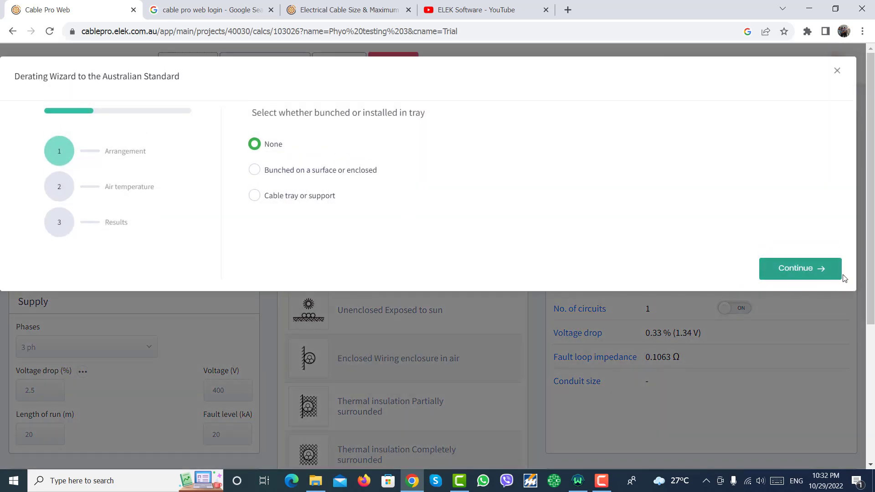
pyautogui.click(801, 268)
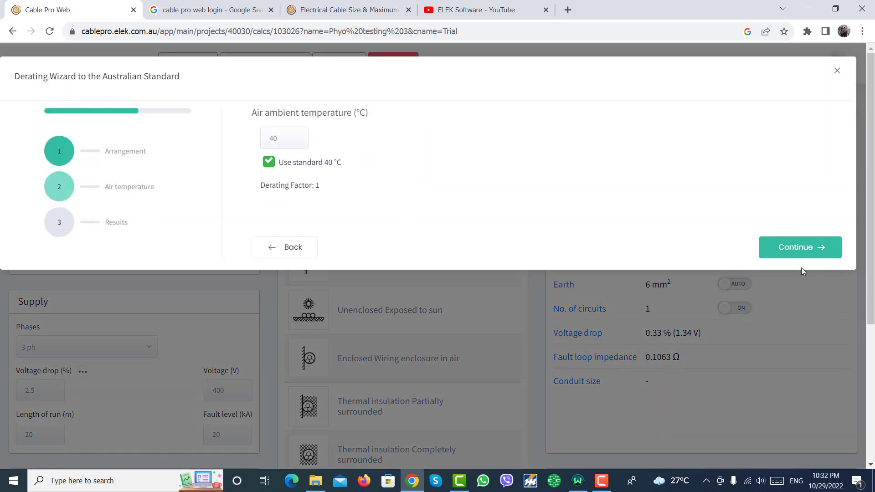
pyautogui.click(783, 246)
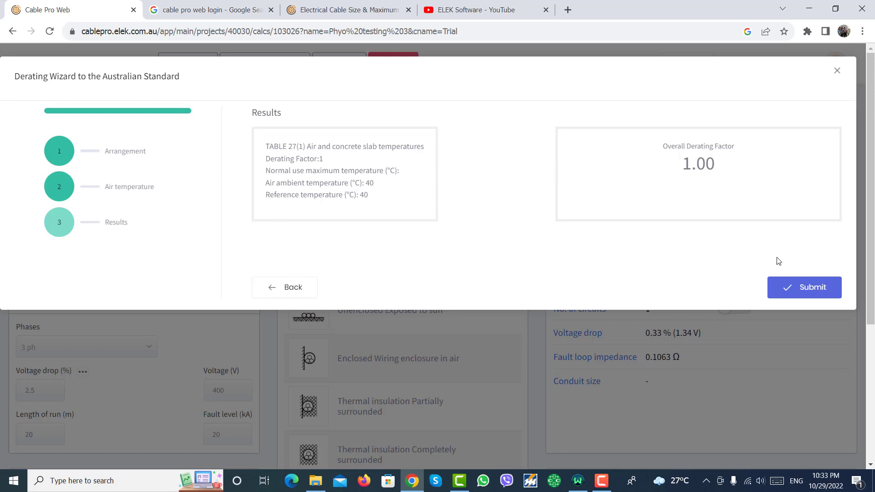
pyautogui.click(787, 287)
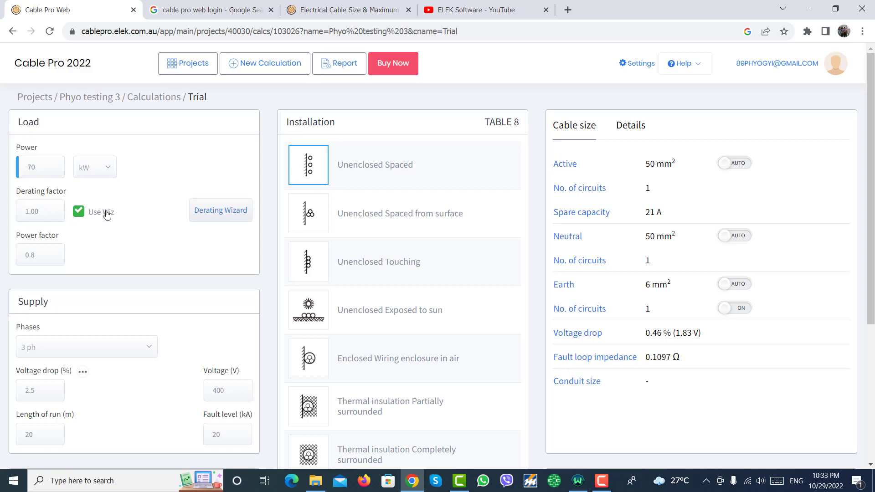
# Override the wizard's derating factor with 0.5 and check the effect on the cable sizes.
pyautogui.click(45, 212)
pyautogui.moveTo(45, 212); pyautogui.dragTo(25, 213)
pyautogui.write('0.5')
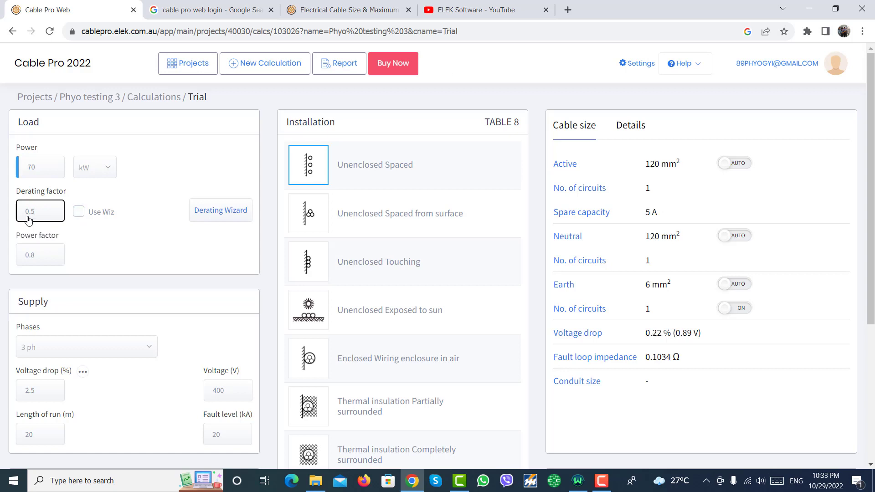
# Set the load's derating factor to 2.5 and review the recalculated cable sizes against the installation and protection settings.
pyautogui.moveTo(60, 213); pyautogui.dragTo(23, 213)
pyautogui.write('2')
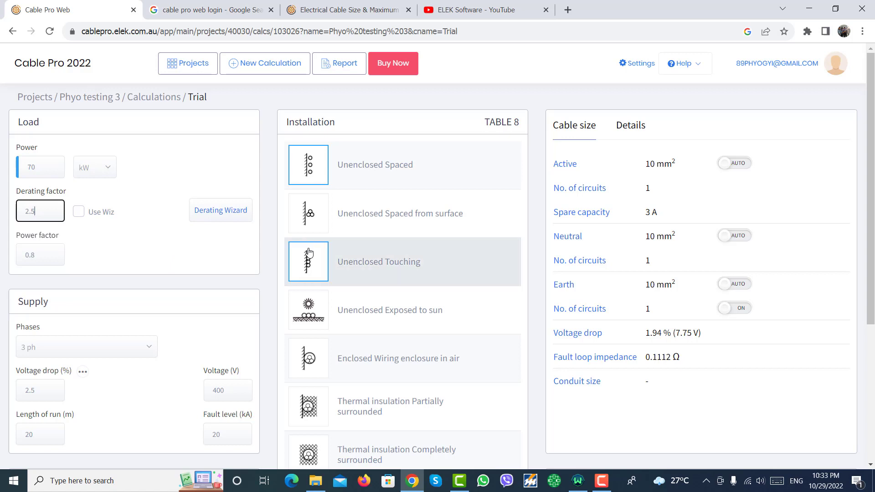
pyautogui.scroll(-3, 790, 309)
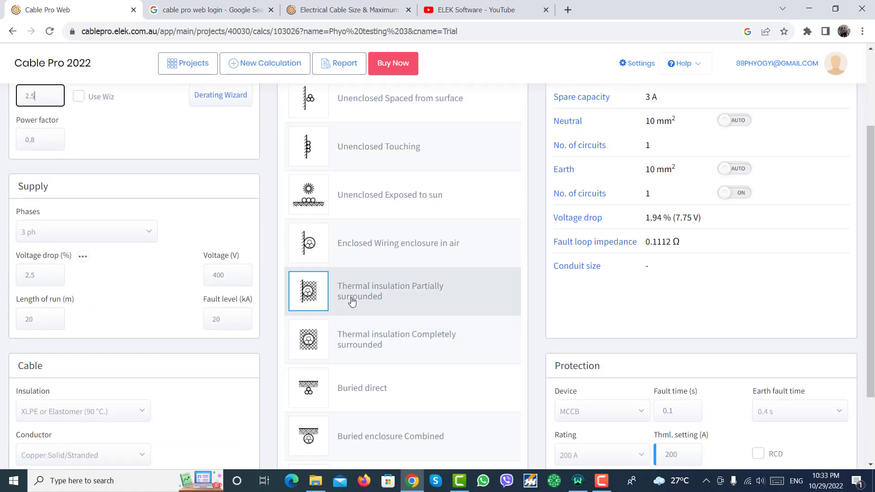
pyautogui.scroll(3, 609, 263)
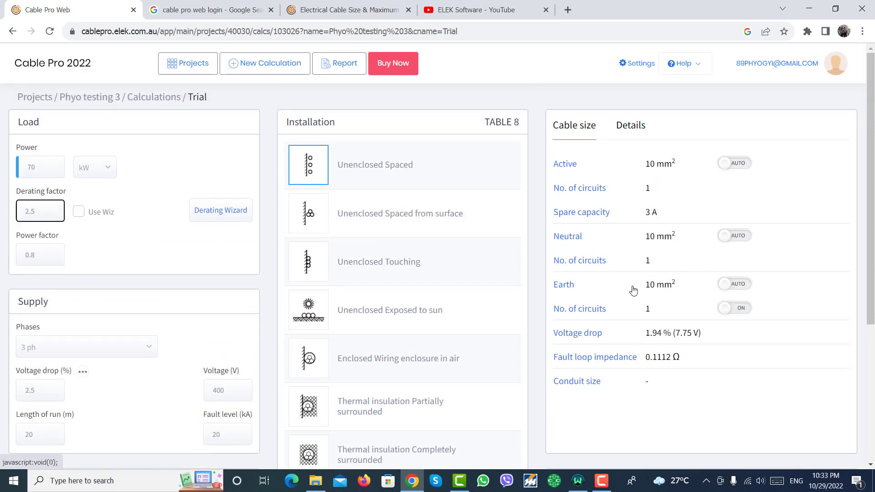
pyautogui.scroll(-5, 687, 297)
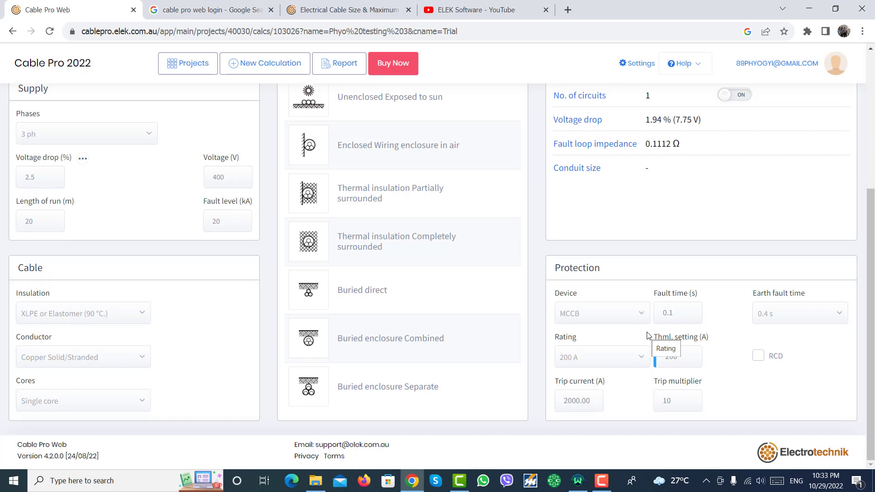
pyautogui.scroll(5, 717, 236)
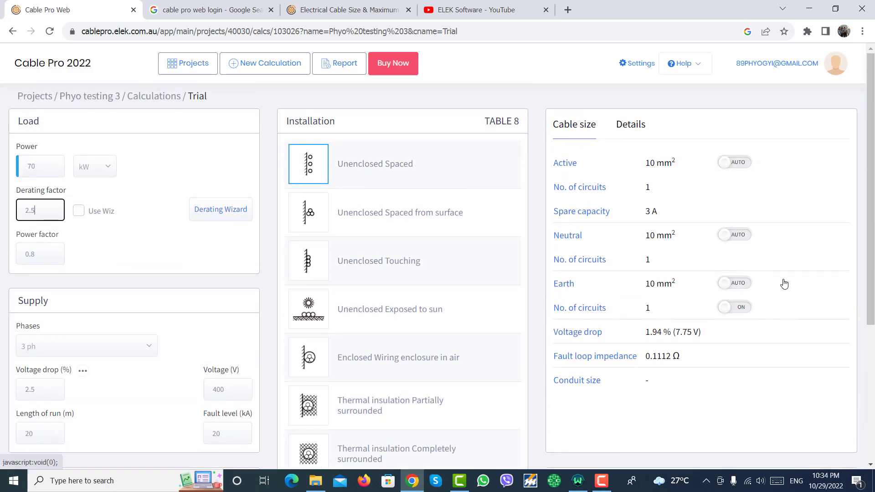
pyautogui.scroll(-5, 783, 283)
pyautogui.click(455, 234)
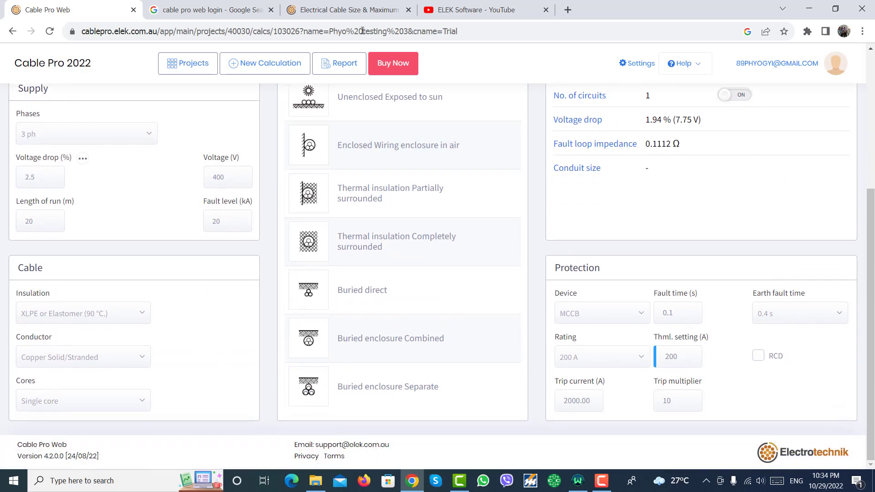
# Look over the Cable Pro Web product page and the Google search results, and return to the Trial calculation.
pyautogui.click(357, 6)
pyautogui.scroll(-9, 380, 182)
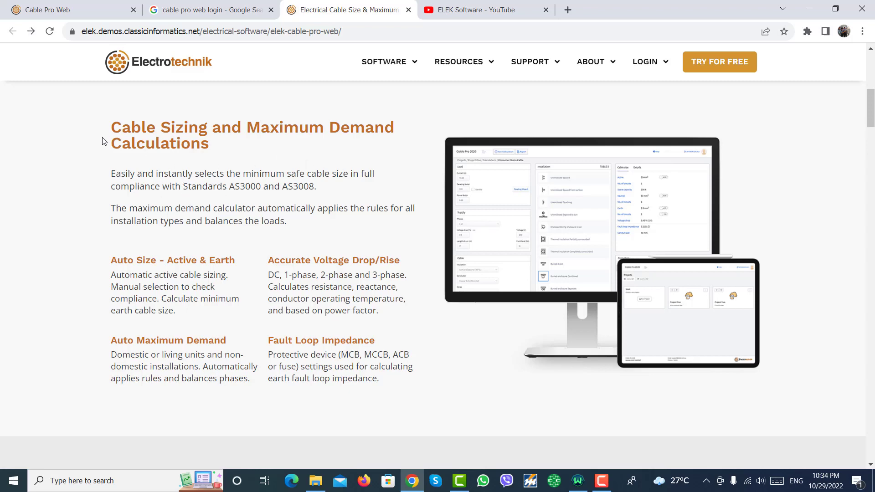
pyautogui.click(232, 7)
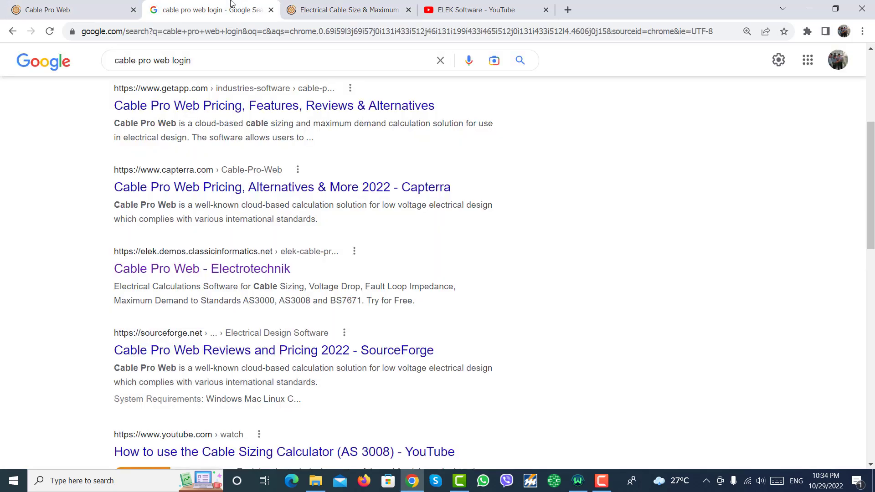
pyautogui.click(369, 4)
pyautogui.click(68, 9)
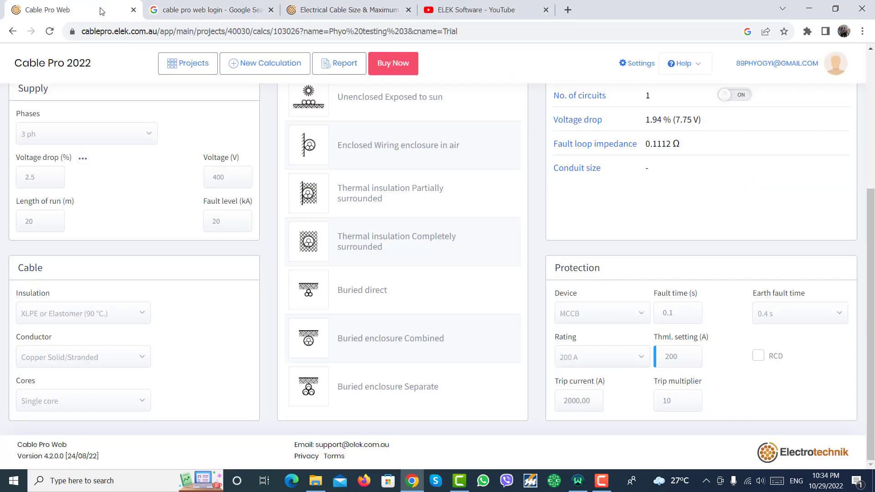
# Generate the report for the Trial calculation with the project and calculation names shown, and download it as abc_2.pdf.
pyautogui.scroll(5, 401, 322)
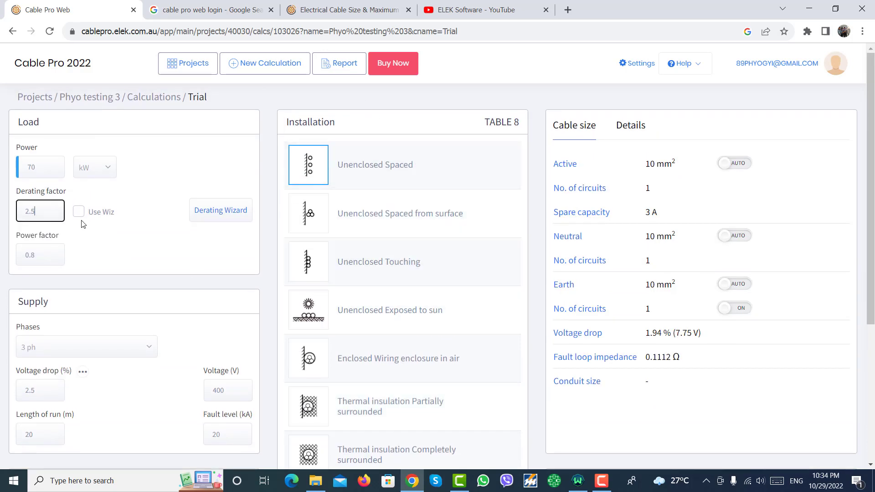
pyautogui.click(340, 69)
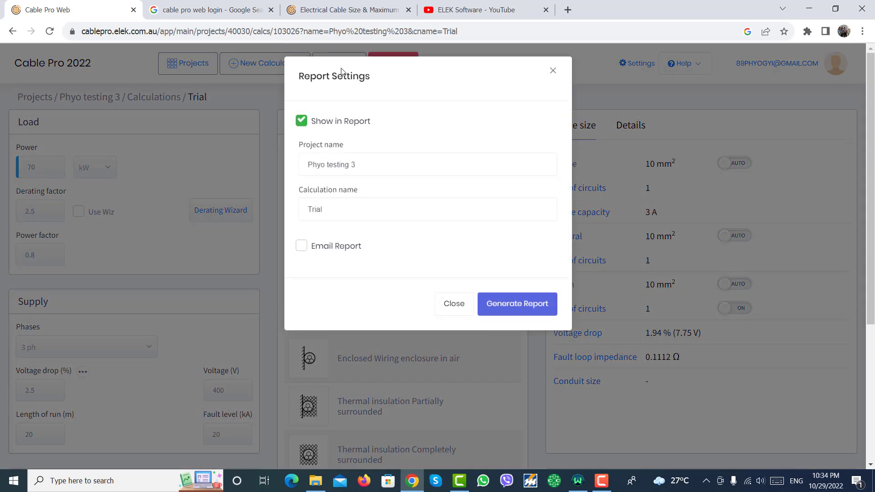
pyautogui.click(345, 210)
pyautogui.click(355, 165)
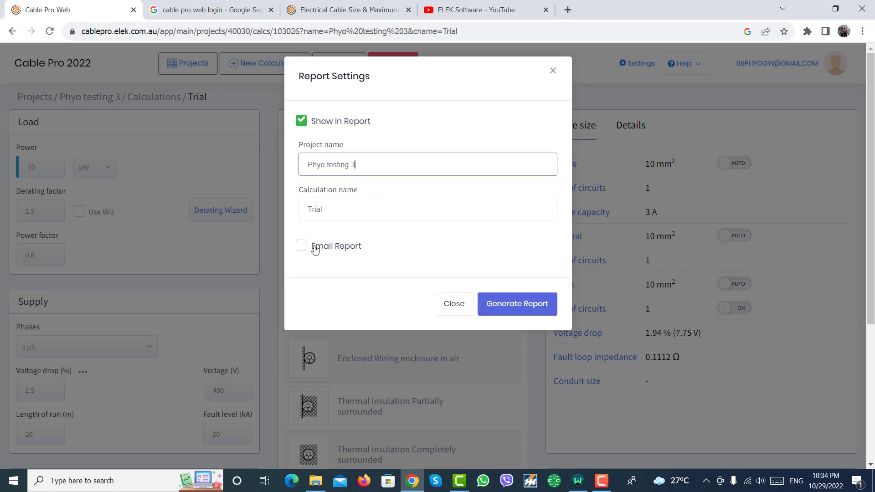
pyautogui.click(511, 302)
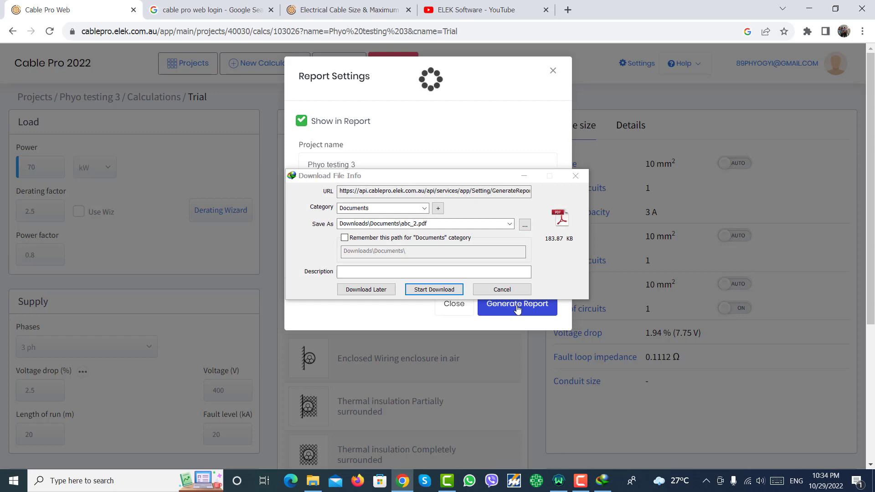
pyautogui.click(451, 287)
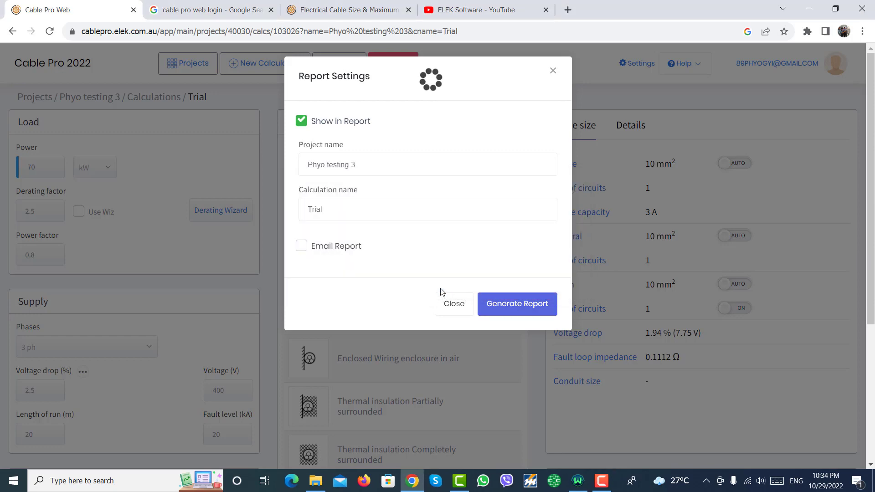
# Open the downloaded abc_2.pdf in Adobe Acrobat and examine its creation date, project, calculation, cable and installation details.
pyautogui.click(315, 481)
pyautogui.doubleClick(230, 76)
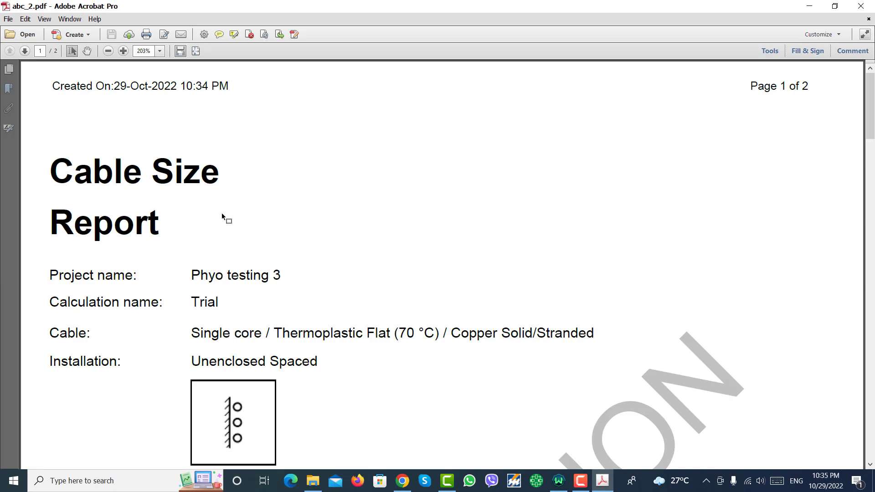
pyautogui.moveTo(105, 87); pyautogui.dragTo(242, 90)
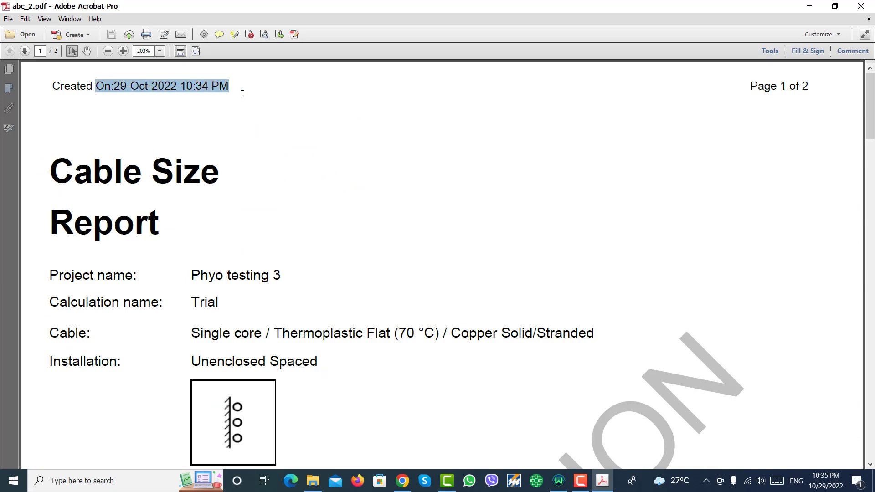
pyautogui.scroll(-2, 250, 145)
pyautogui.scroll(-3, 250, 144)
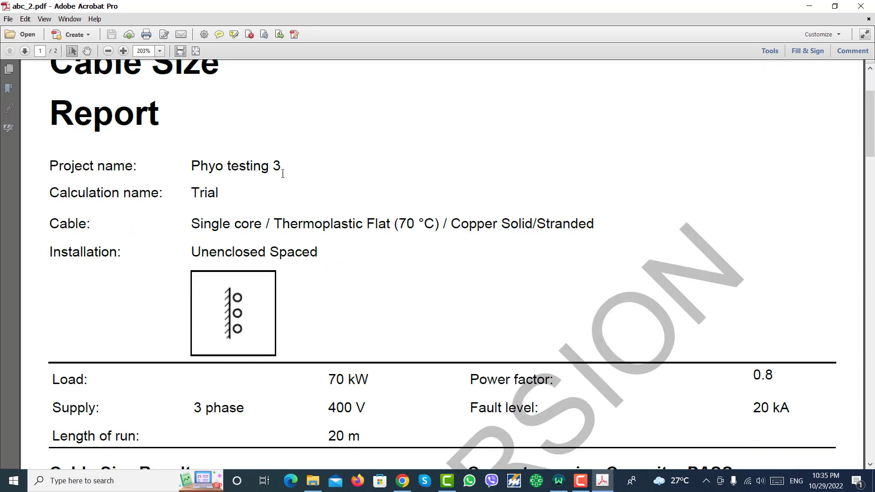
pyautogui.scroll(-2, 184, 159)
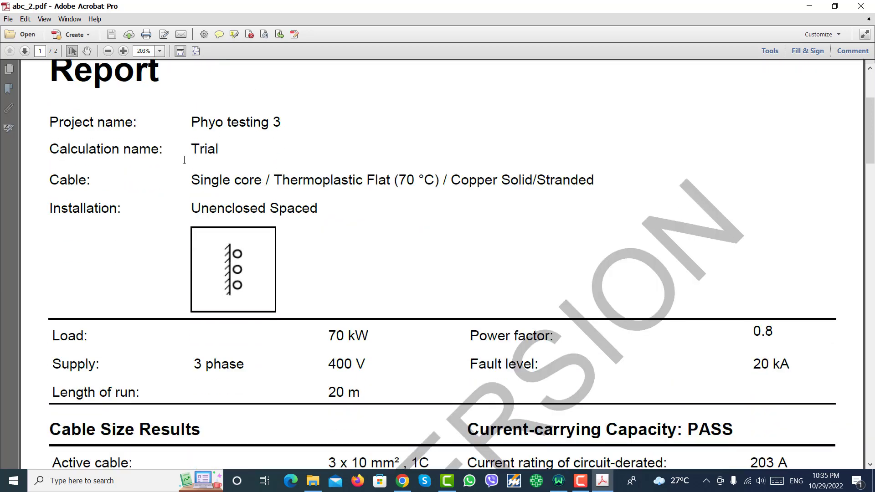
pyautogui.scroll(-1, 328, 223)
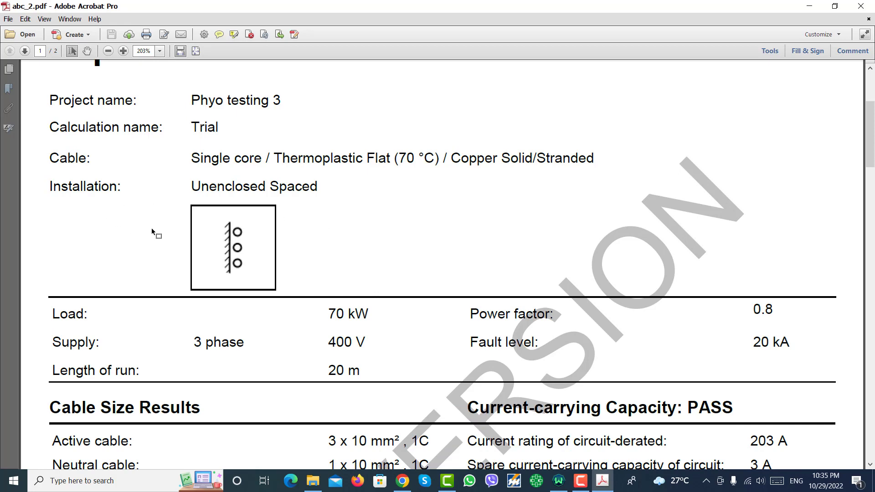
# Examine the report's load and supply data, Cable Size Results and Current-carrying Capacity sections, highlighting the headings and the capacity verdict.
pyautogui.scroll(-2, 295, 230)
pyautogui.scroll(-3, 310, 224)
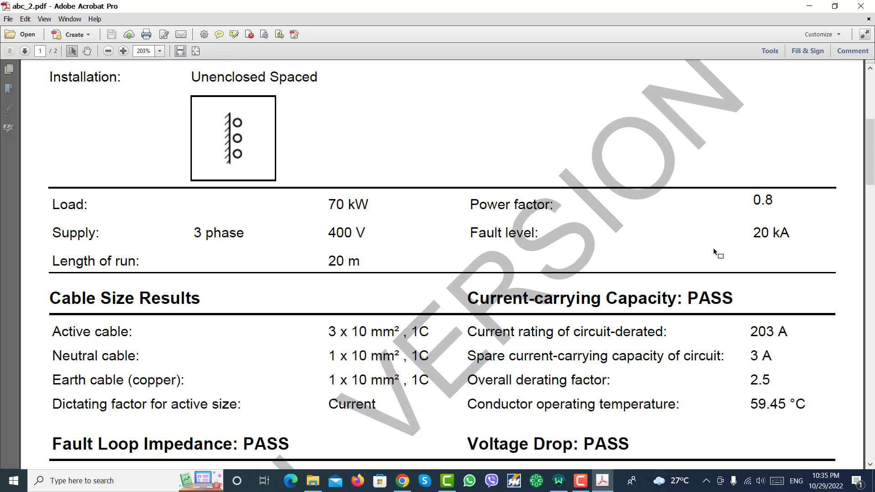
pyautogui.scroll(-5, 524, 240)
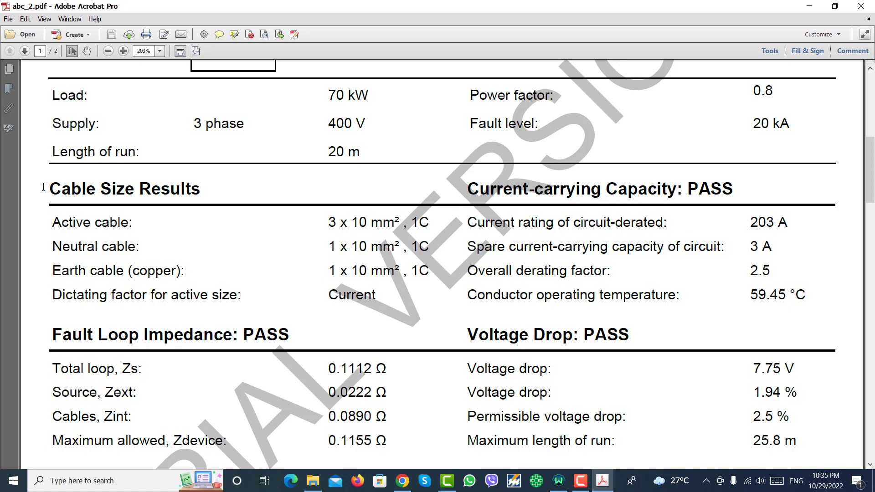
pyautogui.moveTo(43, 186); pyautogui.dragTo(200, 188)
pyautogui.moveTo(534, 189); pyautogui.dragTo(675, 192)
pyautogui.click(668, 194)
pyautogui.moveTo(734, 190); pyautogui.dragTo(687, 189)
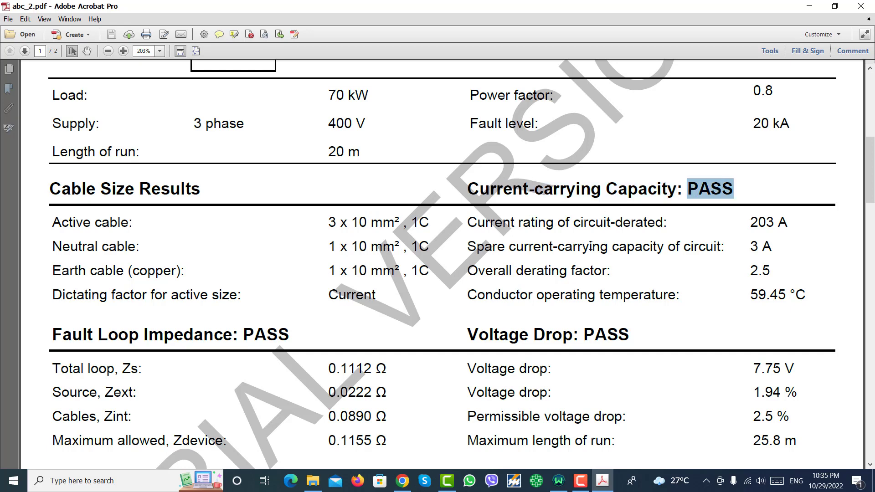
# Examine the report's Voltage Drop and Fault Loop Impedance sections, highlighting their headings.
pyautogui.scroll(-3, 469, 303)
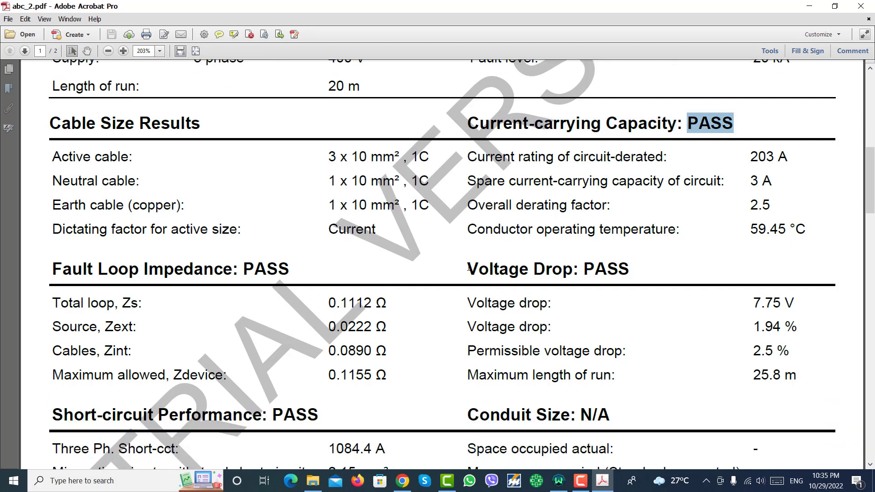
pyautogui.moveTo(468, 268); pyautogui.dragTo(580, 271)
pyautogui.click(632, 274)
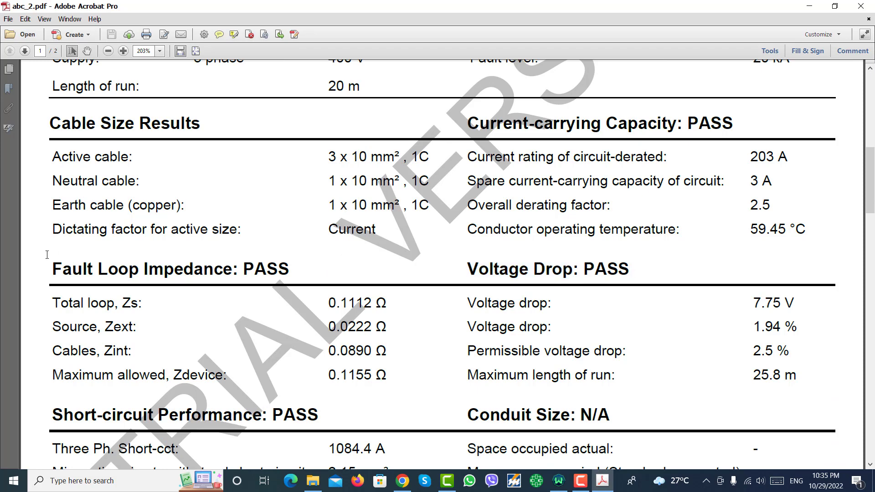
pyautogui.moveTo(51, 268); pyautogui.dragTo(206, 270)
pyautogui.click(206, 270)
# Examine the report's Short-circuit Performance values, including minimum active and earth sizes, and the Protective Device section.
pyautogui.scroll(-10, 219, 267)
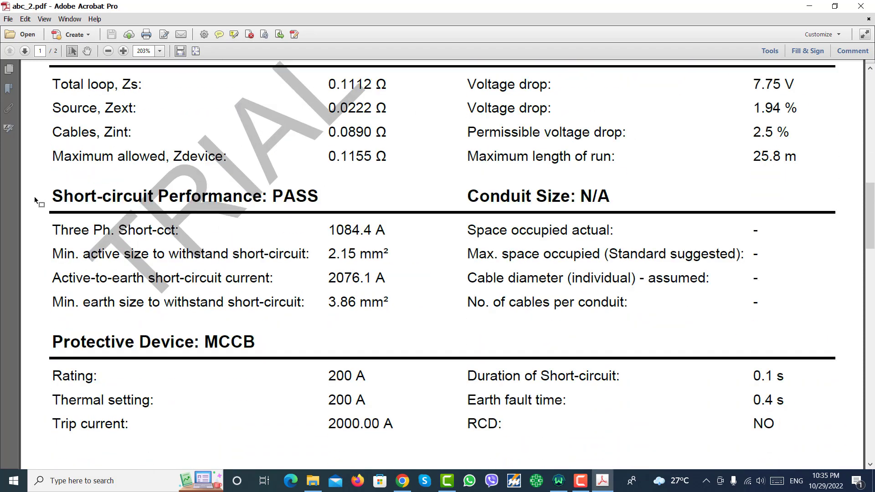
pyautogui.moveTo(46, 193); pyautogui.dragTo(52, 69)
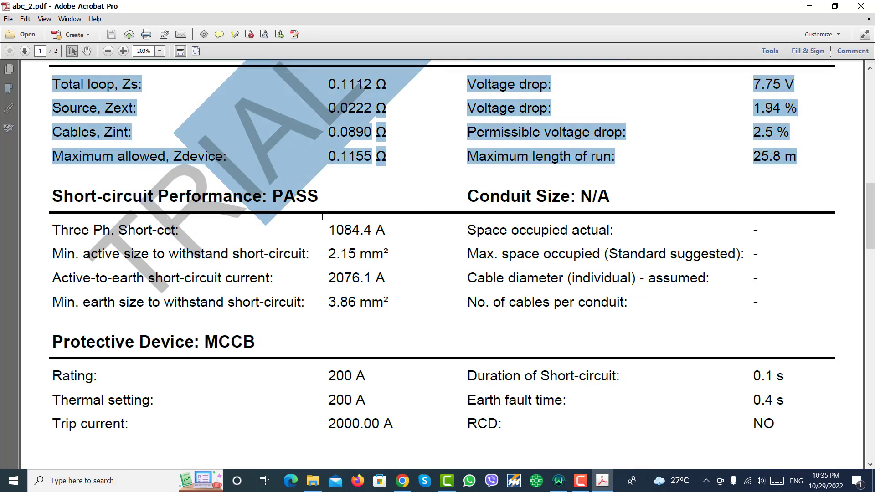
pyautogui.click(344, 230)
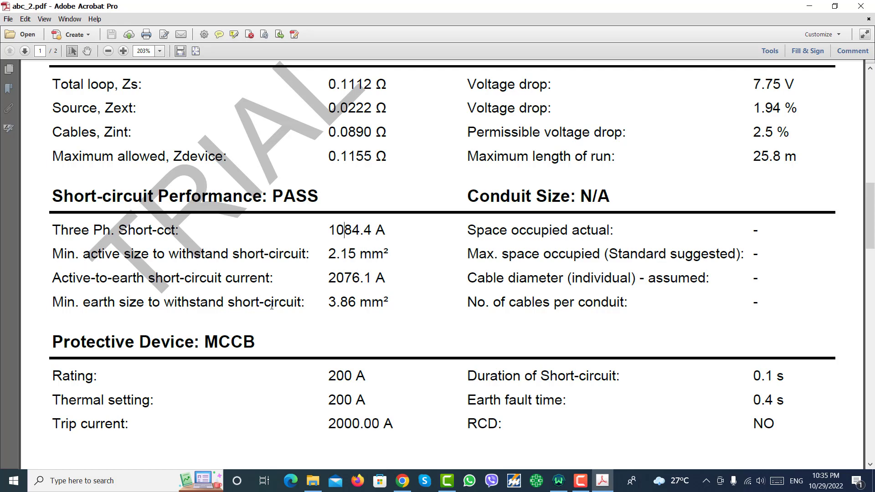
pyautogui.scroll(-1, 254, 324)
pyautogui.click(341, 258)
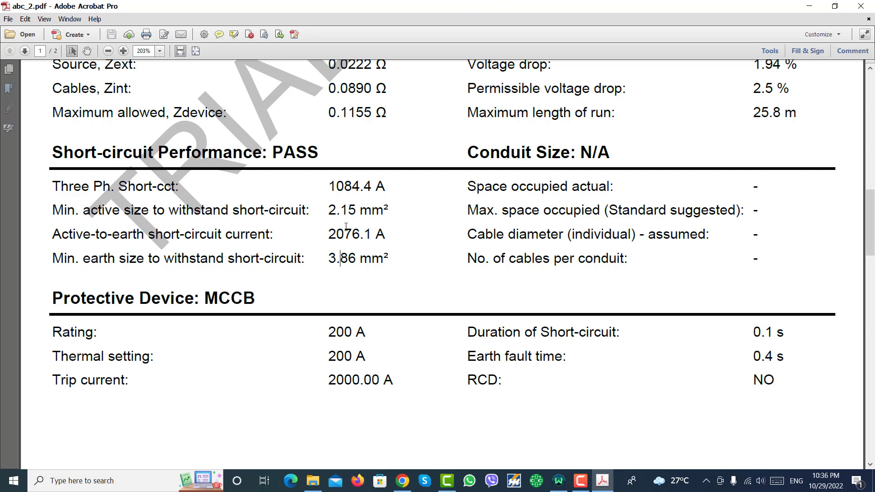
pyautogui.scroll(-3, 390, 299)
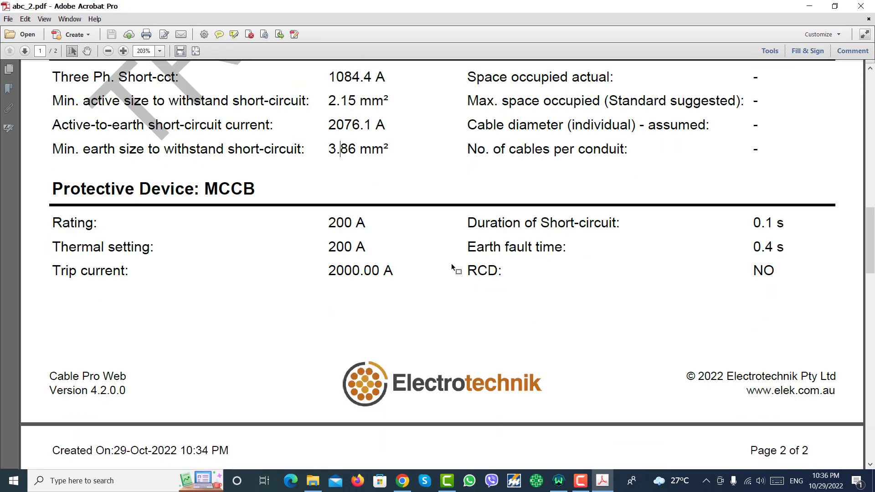
# Examine the references, tabulated current rating and conductor impedances on the report's second page, and return to the start of the report.
pyautogui.scroll(-7, 624, 263)
pyautogui.scroll(-4, 624, 264)
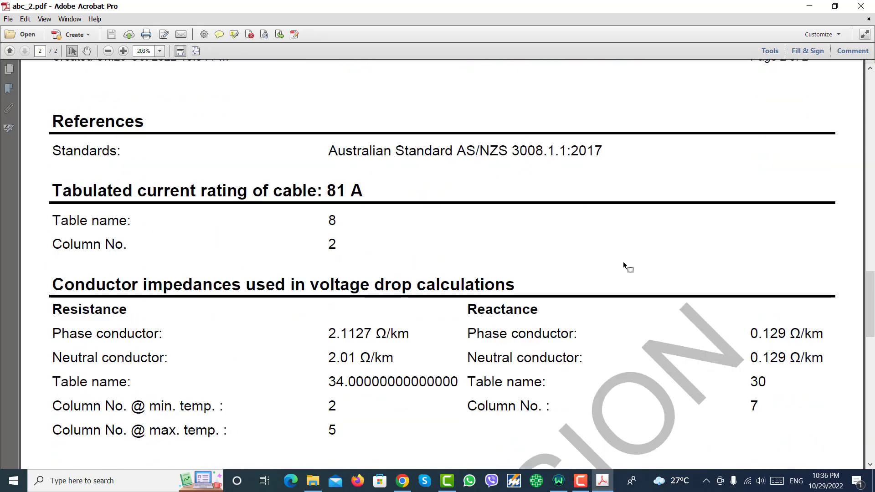
pyautogui.scroll(-2, 623, 264)
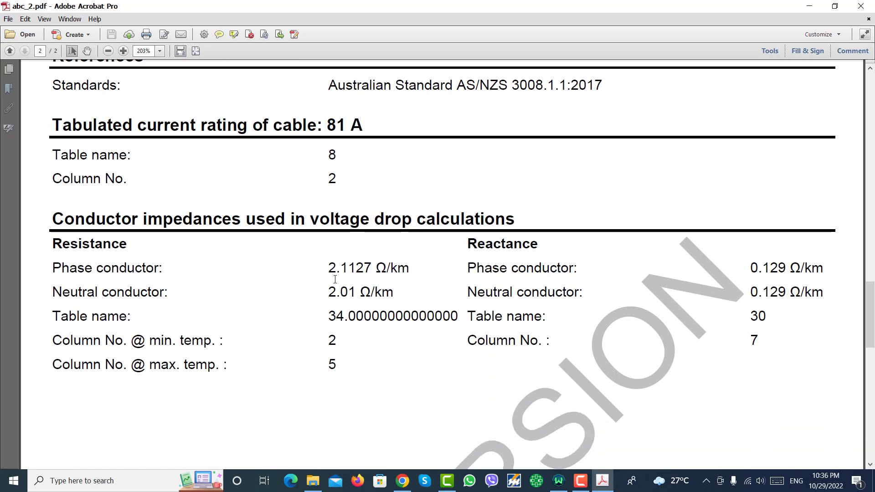
pyautogui.scroll(-2, 335, 280)
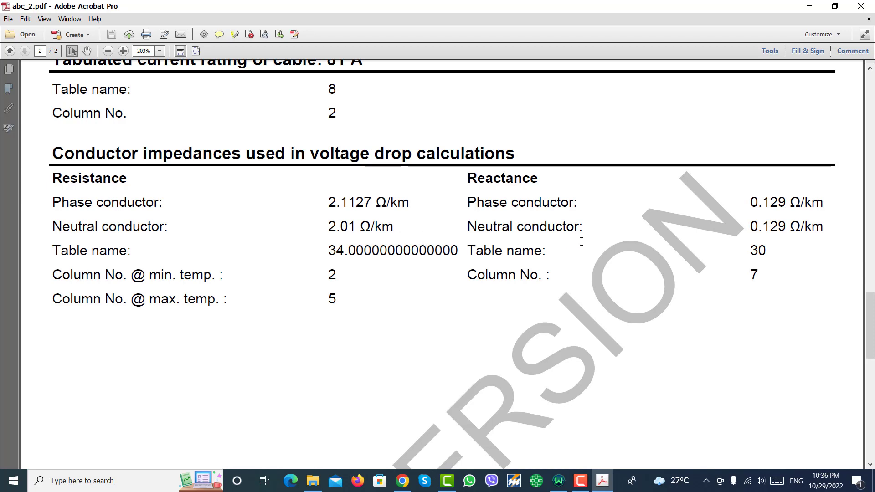
pyautogui.scroll(-7, 583, 274)
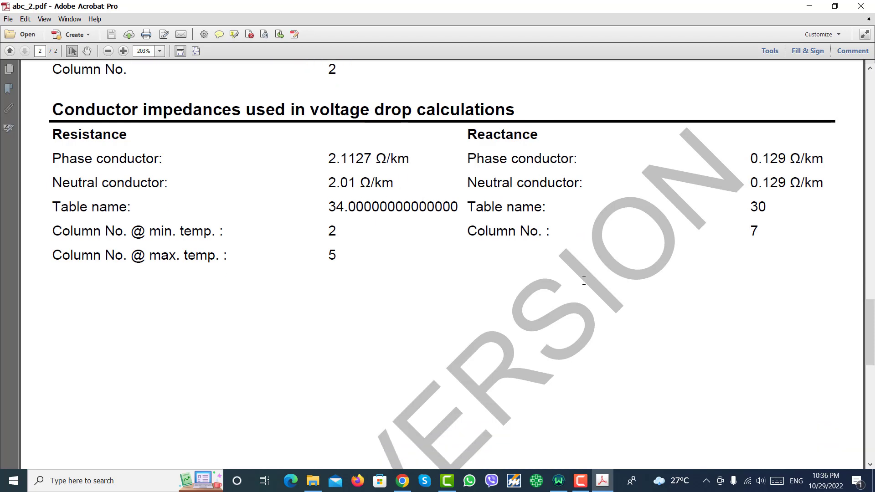
pyautogui.scroll(-2, 583, 283)
pyautogui.scroll(8, 582, 281)
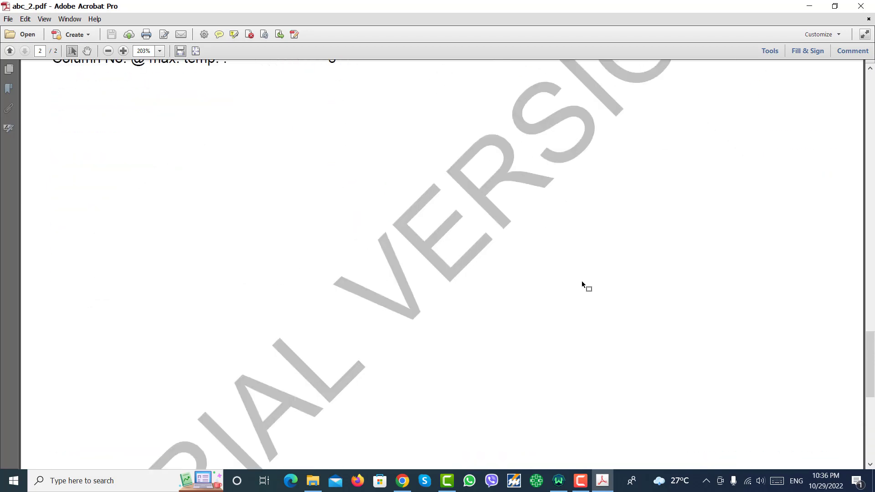
pyautogui.scroll(15, 272, 204)
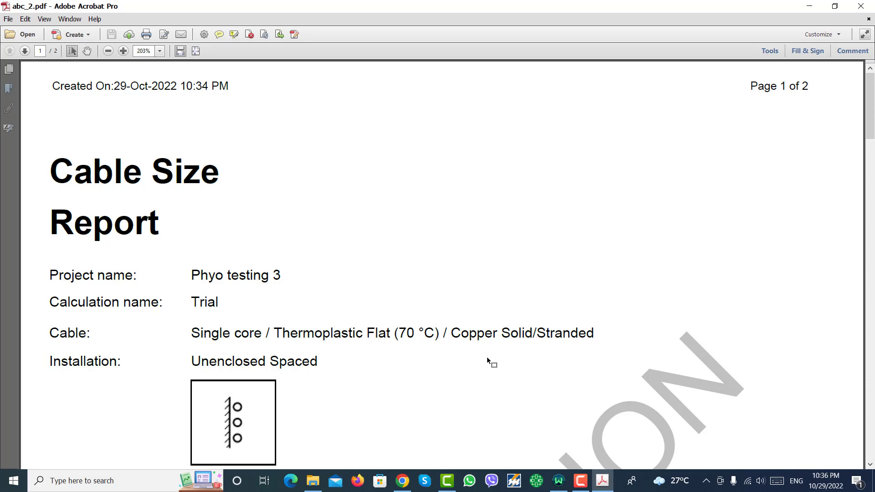
# Switch to Cable Pro Web in Chrome, close the Report Settings dialog and look over the Trial calculation's inputs and results.
pyautogui.click(402, 480)
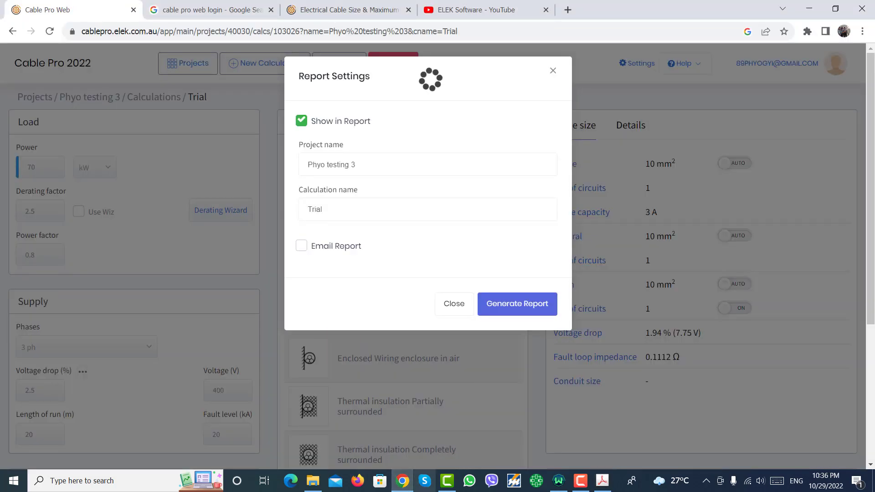
pyautogui.click(552, 71)
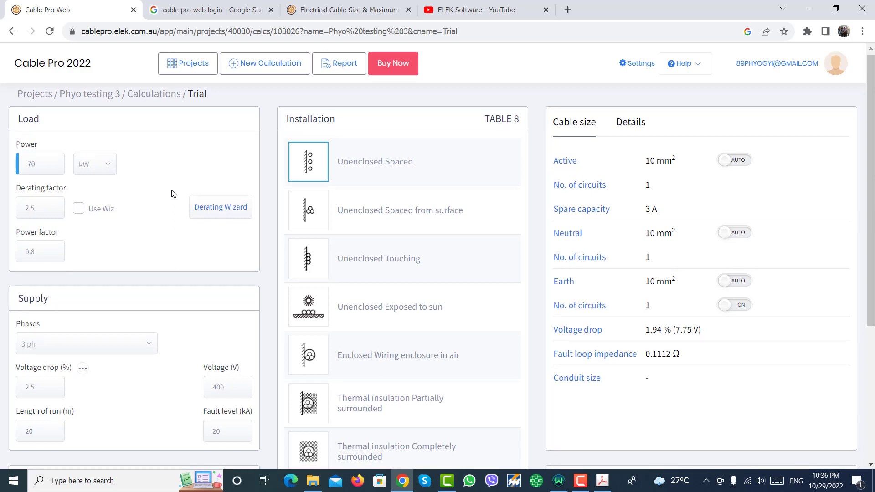
pyautogui.scroll(-5, 169, 191)
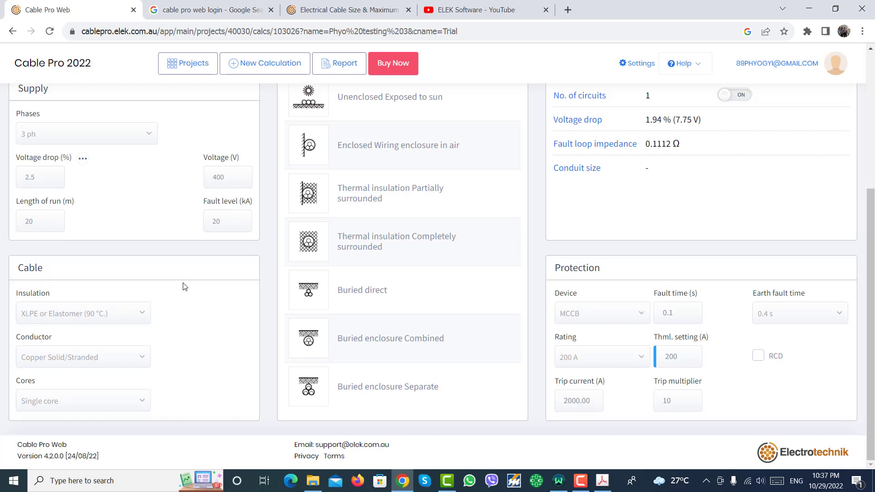
pyautogui.scroll(5, 185, 286)
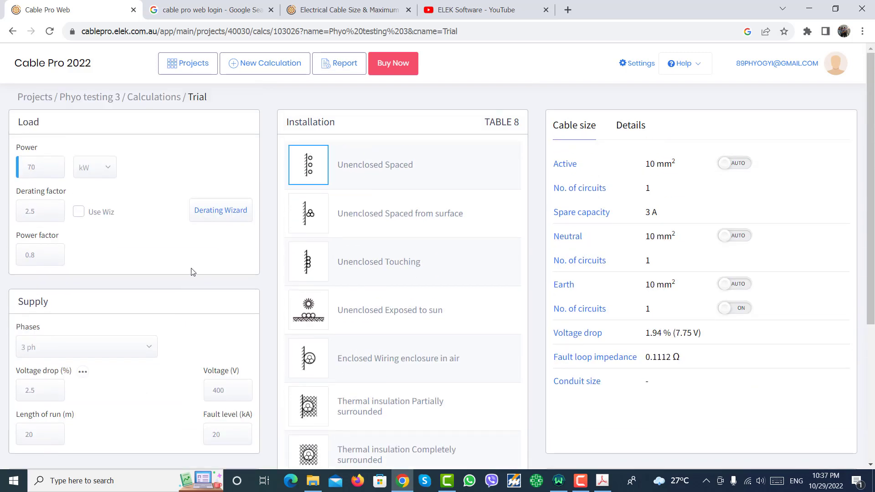